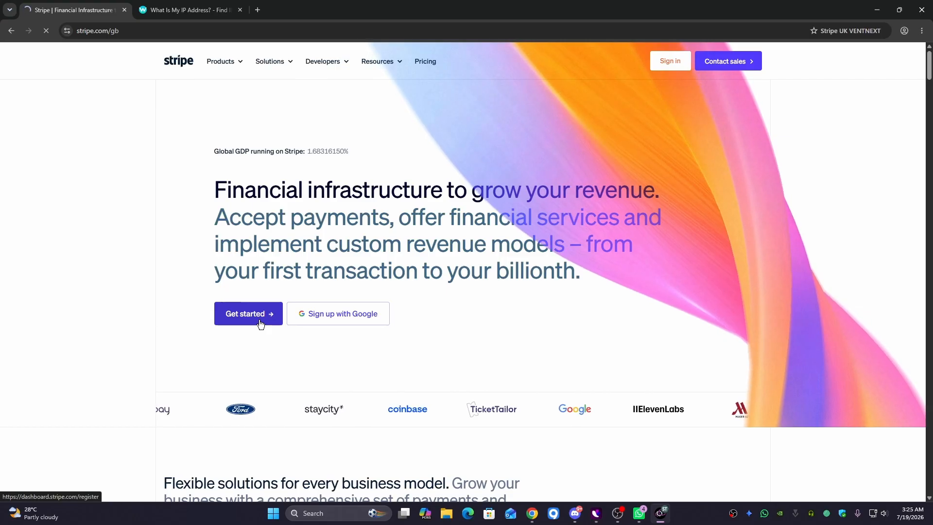
- Open Stripe's 'Create your Stripe account' registration form from the UK home page
left_click(243, 324)
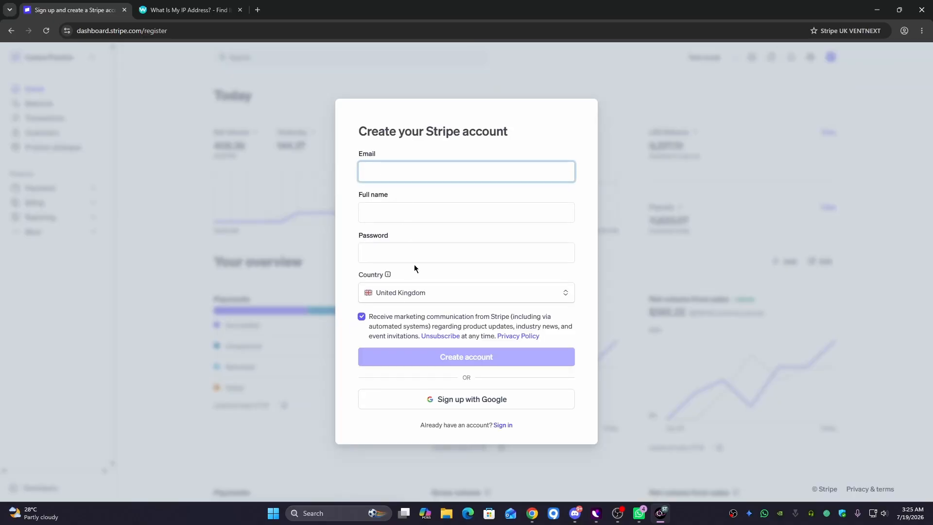
- Keep United Kingdom as the country and enter the business email address
left_click(412, 295)
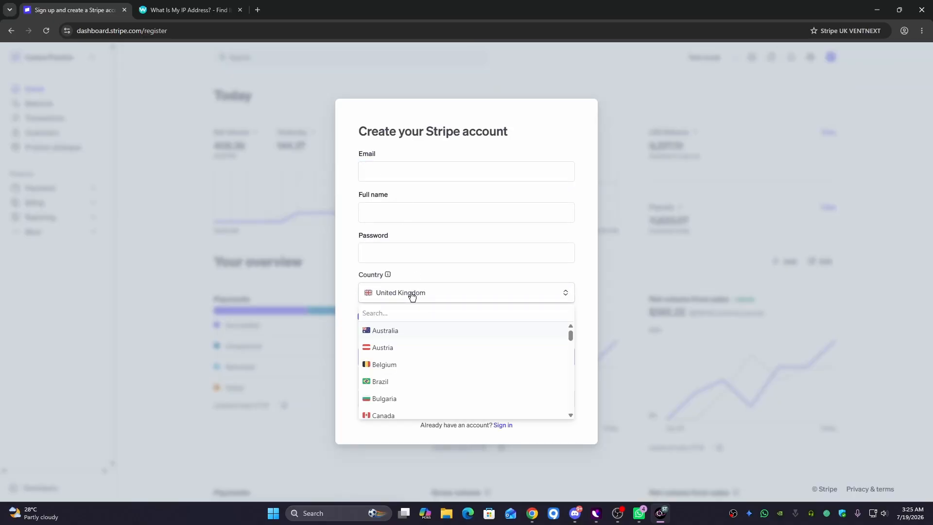
left_click(383, 174)
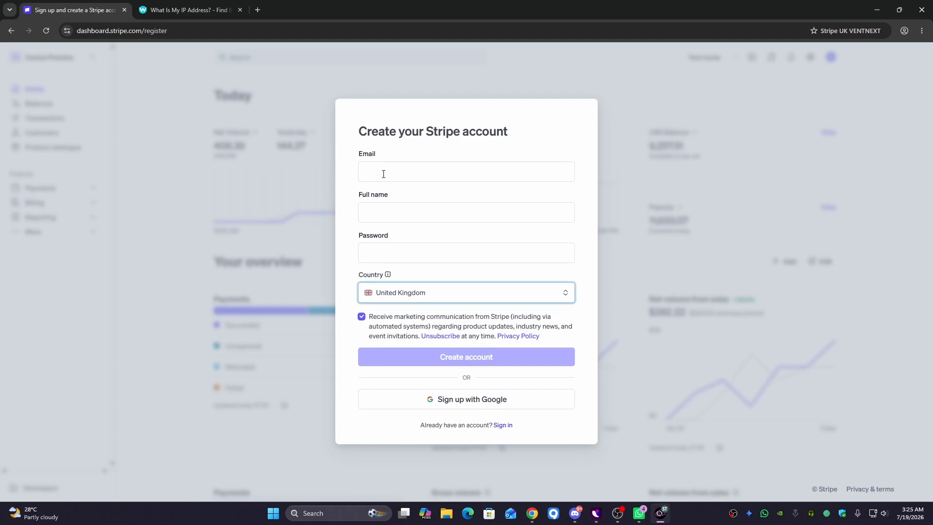
left_click(383, 174)
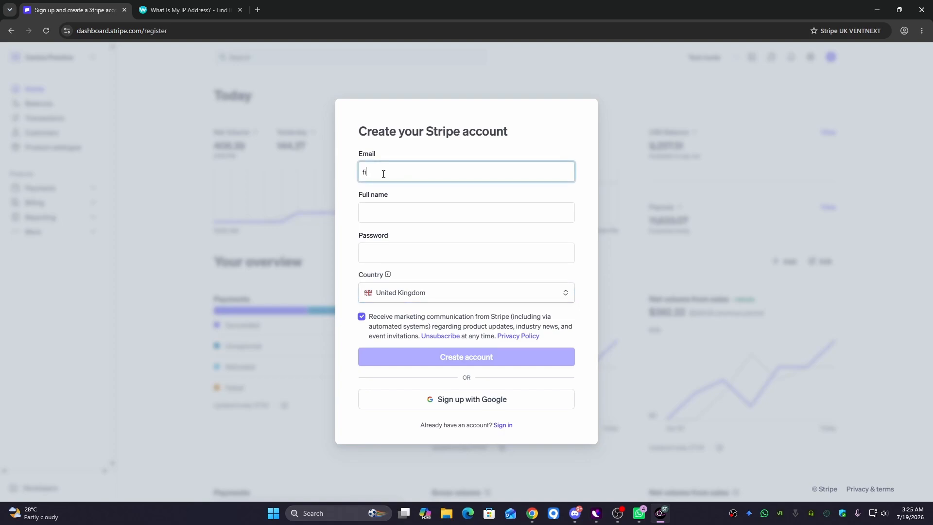
- Enter the account holder's full name and a strong password, then submit the sign-up form
left_click(399, 215)
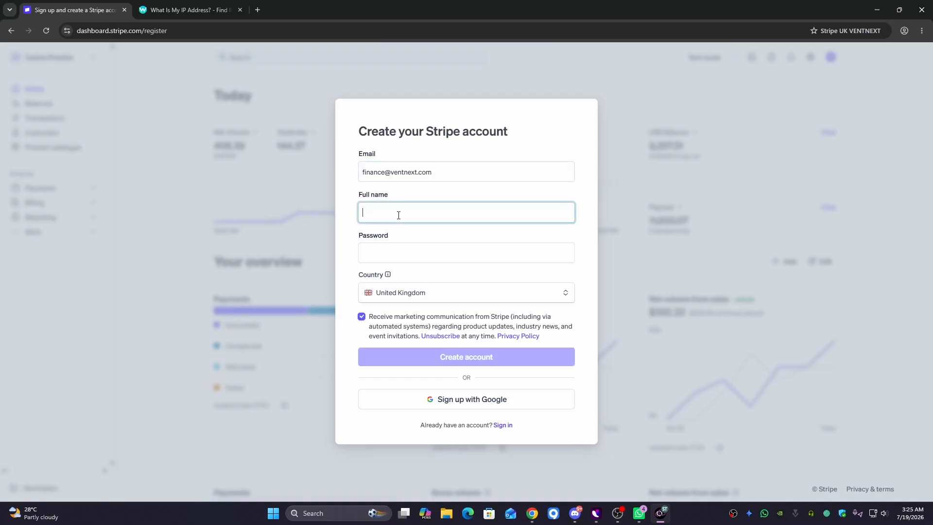
left_click(386, 255)
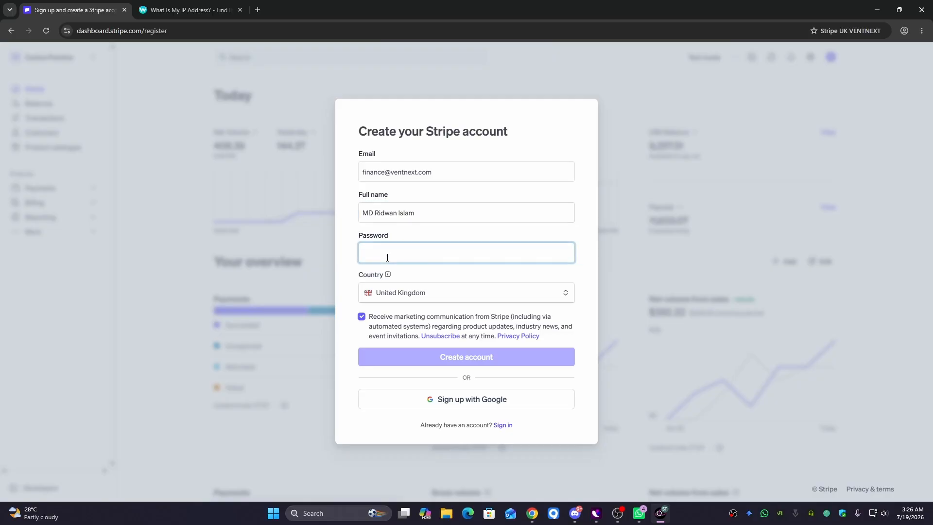
type("V")
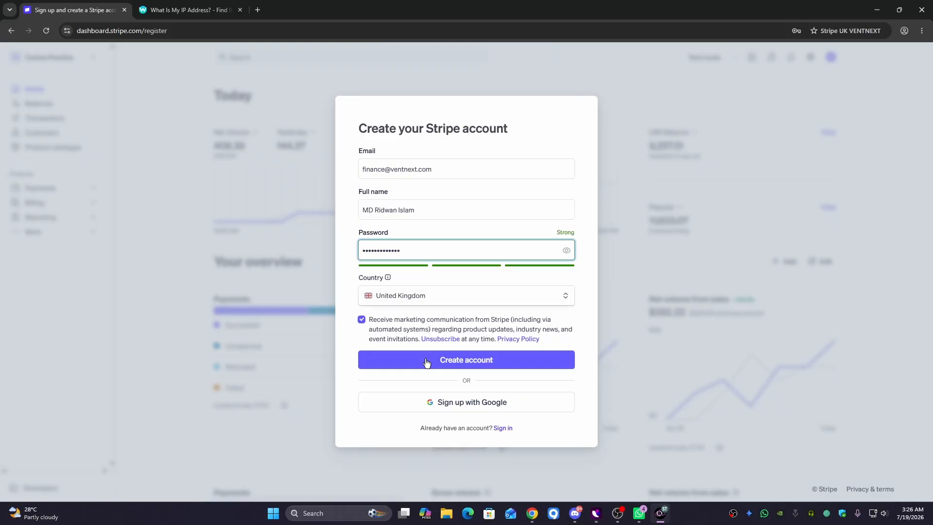
left_click(426, 360)
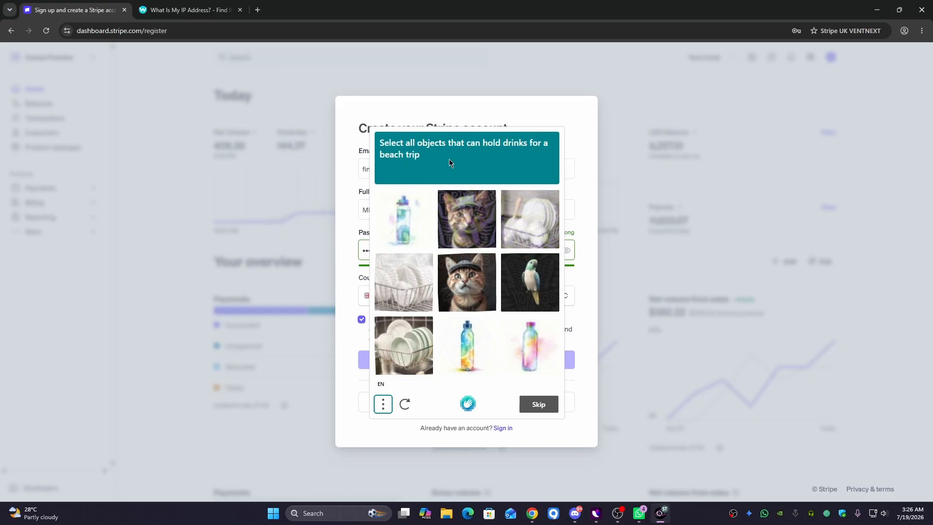
- Pass the hCaptcha check by selecting the three bottle images and verifying
left_click(527, 341)
left_click(466, 345)
left_click(406, 219)
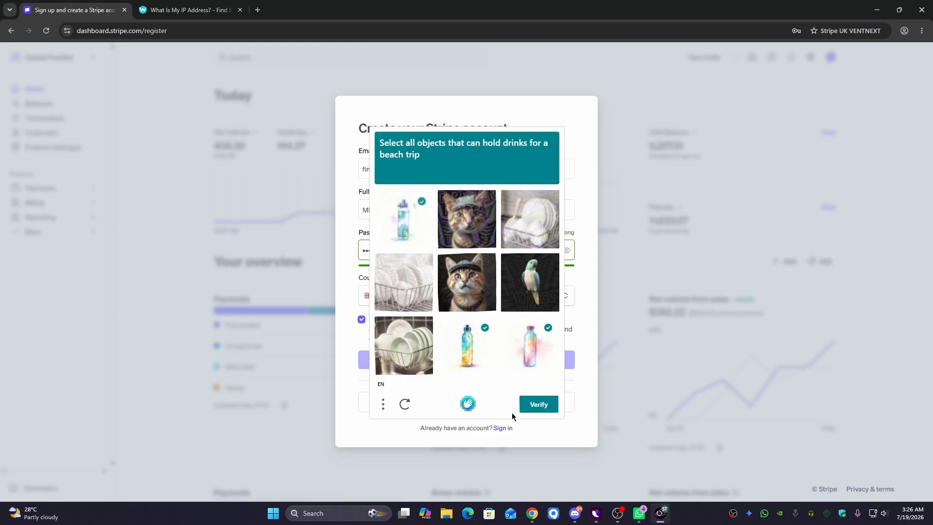
left_click(539, 411)
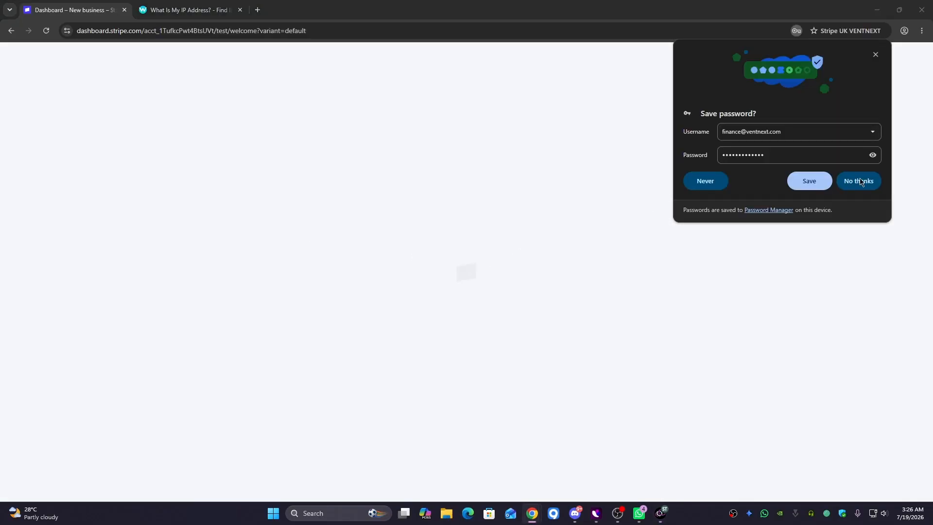
- Decline Chrome's password save and paste the email confirmation link into a new tab
left_click(858, 181)
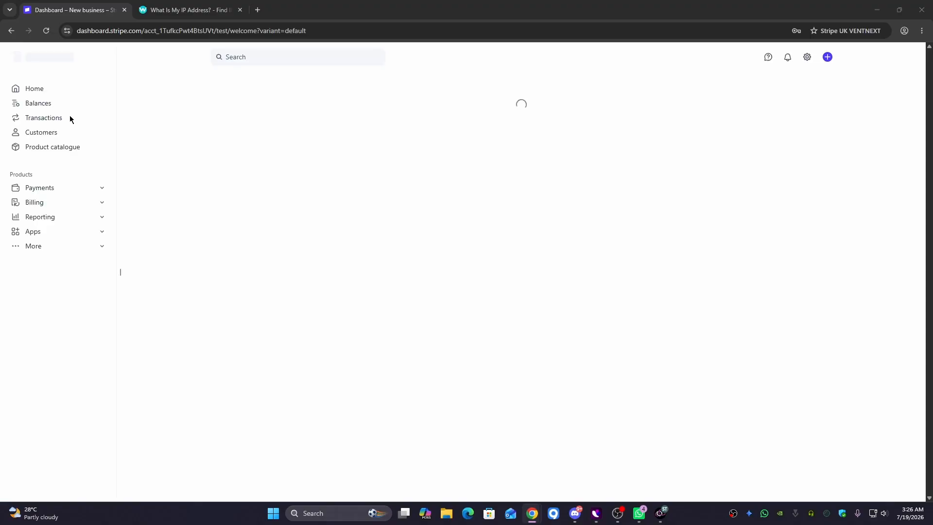
left_click(258, 9)
type("https://dashboard.stripe.com/confirm_email?t=Yzl7XtfrmQ7cPVnfAhSiGm3mdMMWkPwA")
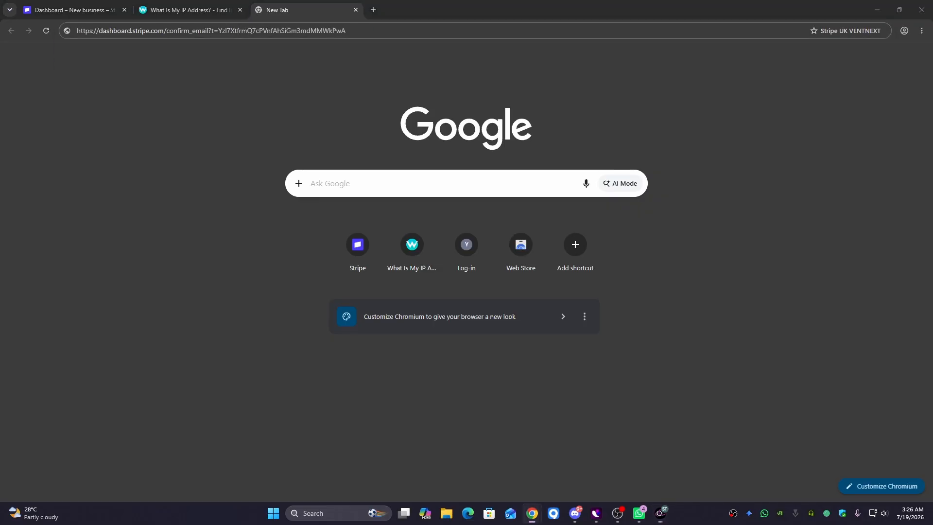
- Find Stripe's 'Verify your email address' message in Spacemail and load its confirm_email link
left_click_drag(0, 153, 297, 70)
scroll(634, 347, "down", 3)
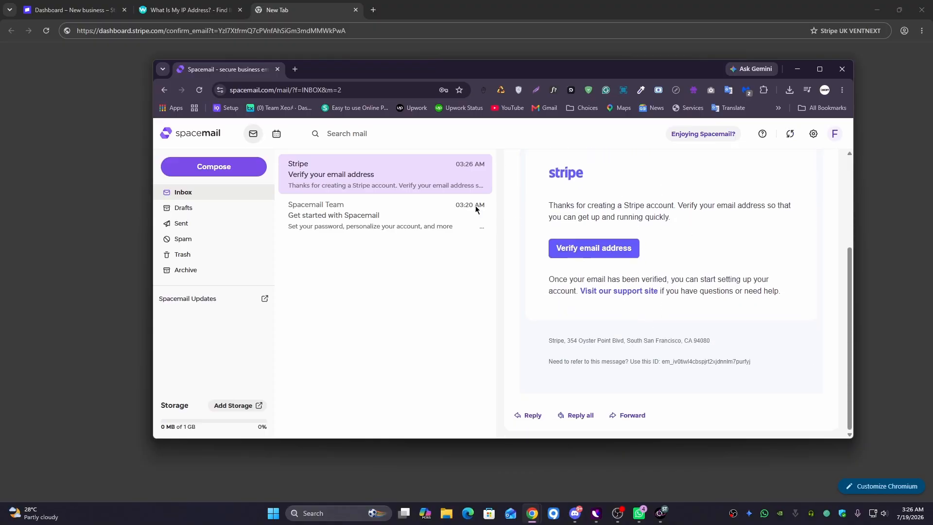
right_click(589, 244)
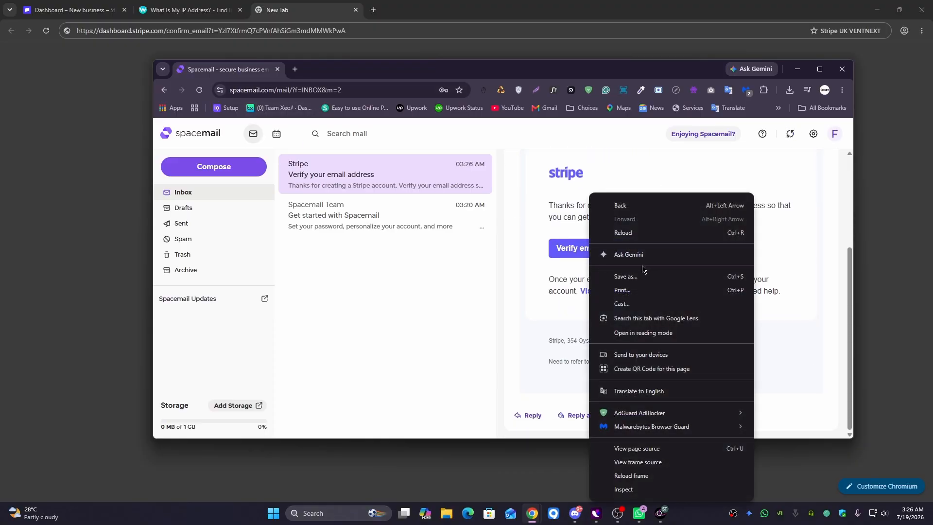
right_click(567, 252)
left_click(530, 271)
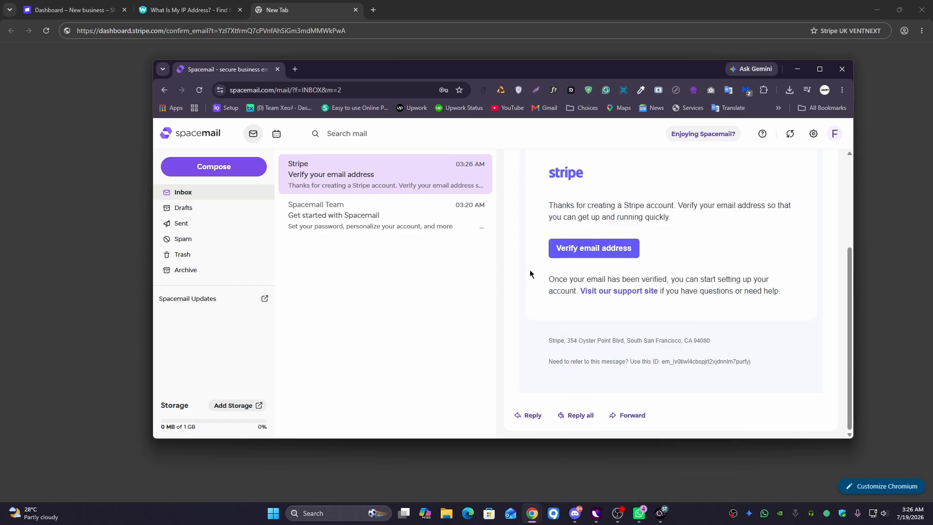
left_click_drag(215, 73, 0, 130)
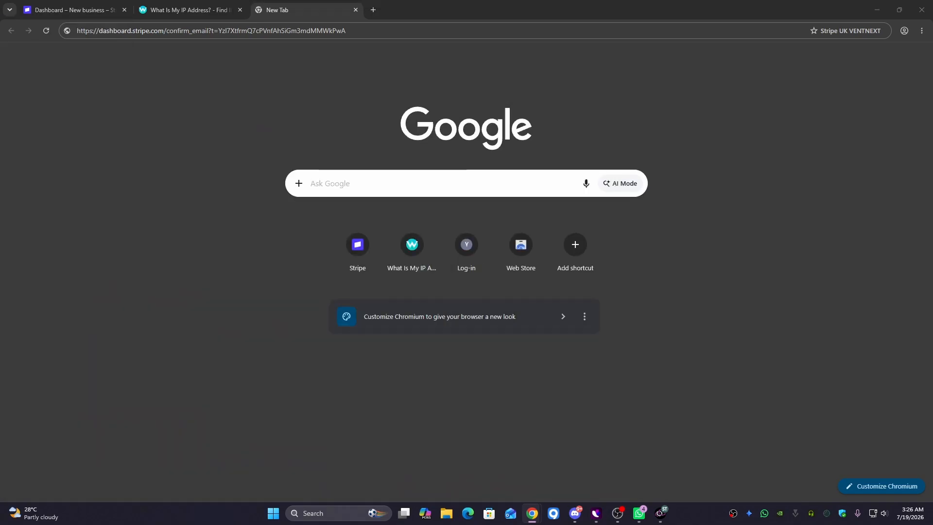
left_click(398, 35)
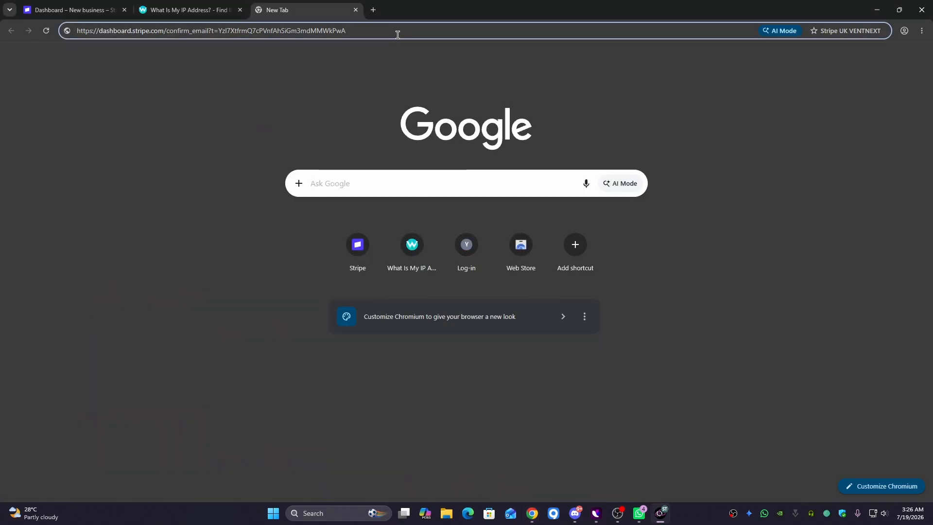
key("Return")
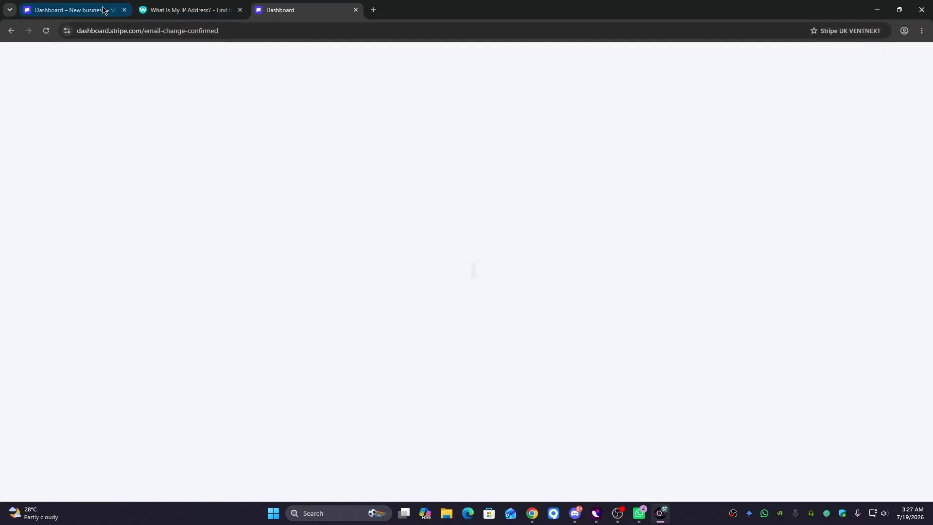
left_click_drag(73, 9, 189, 10)
- Enter VENTNEXT LTD as the business name and continue
left_click(436, 266)
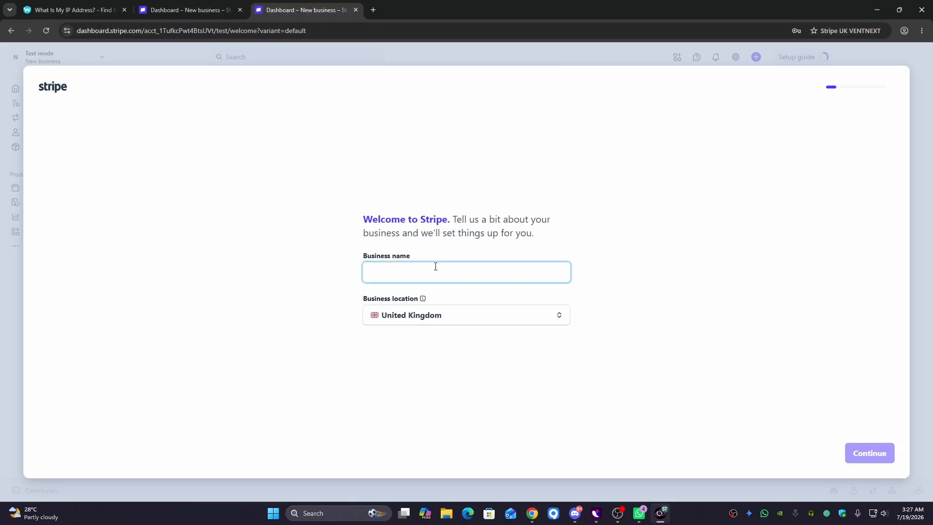
type("VENTNEX")
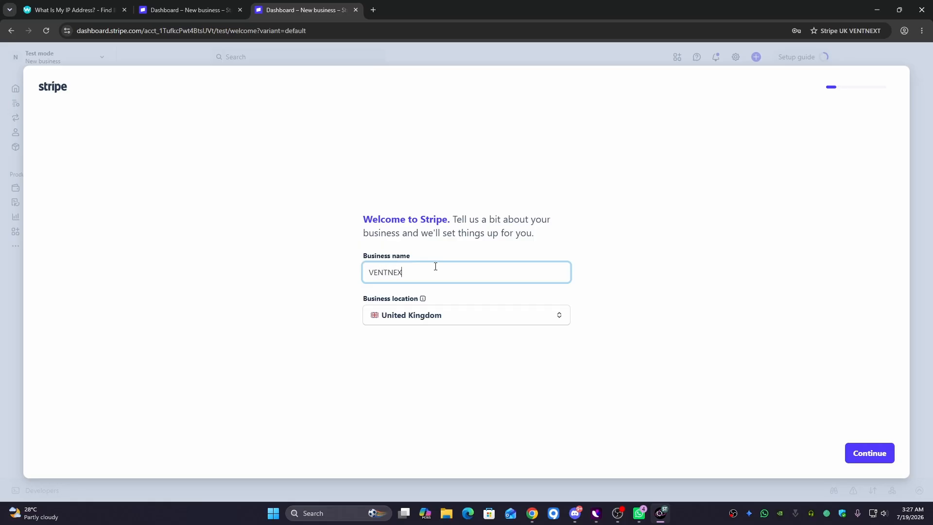
type("T LTD")
left_click(854, 454)
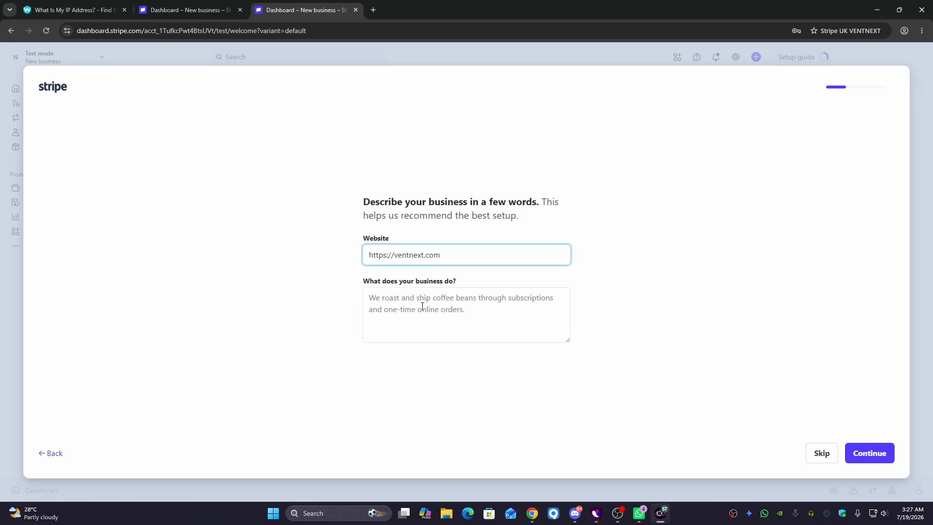
left_click(422, 306)
left_click(458, 256)
key("BackSpace")
type(".uk")
left_click(433, 318)
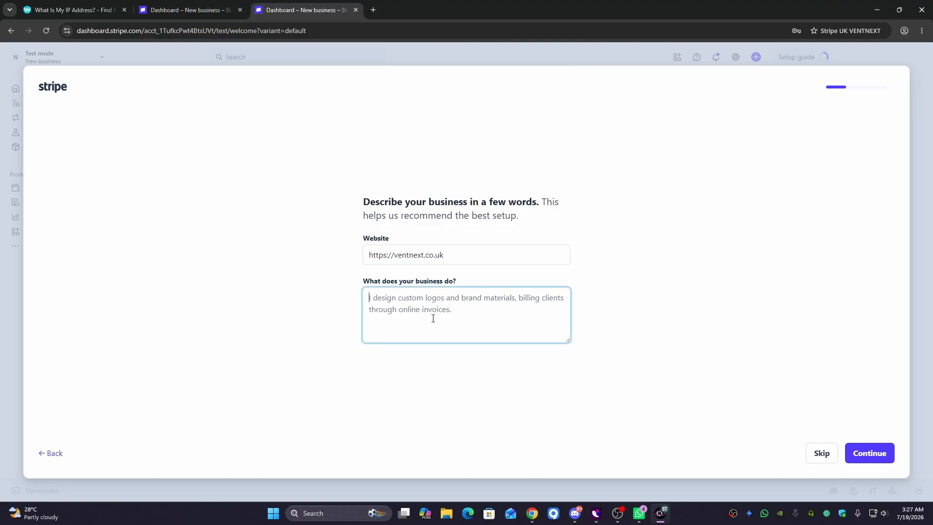
left_click_drag(363, 281, 463, 282)
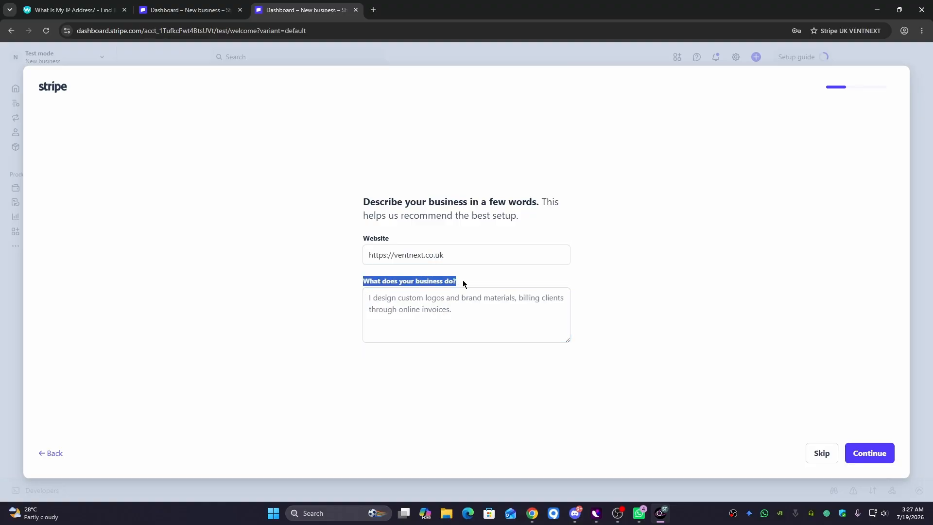
left_click(375, 10)
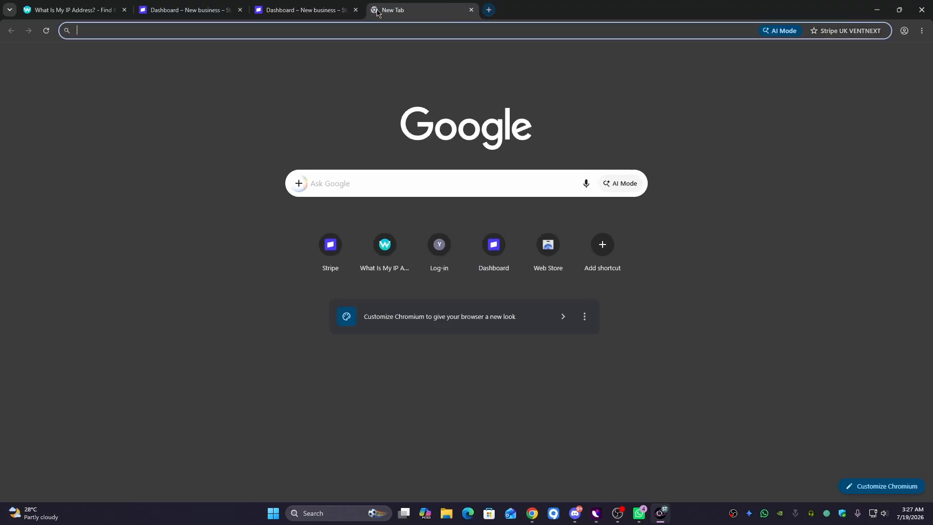
- Copy the intro paragraph from ventnext.com and paste it into Stripe's business description box
type("ventnext.c")
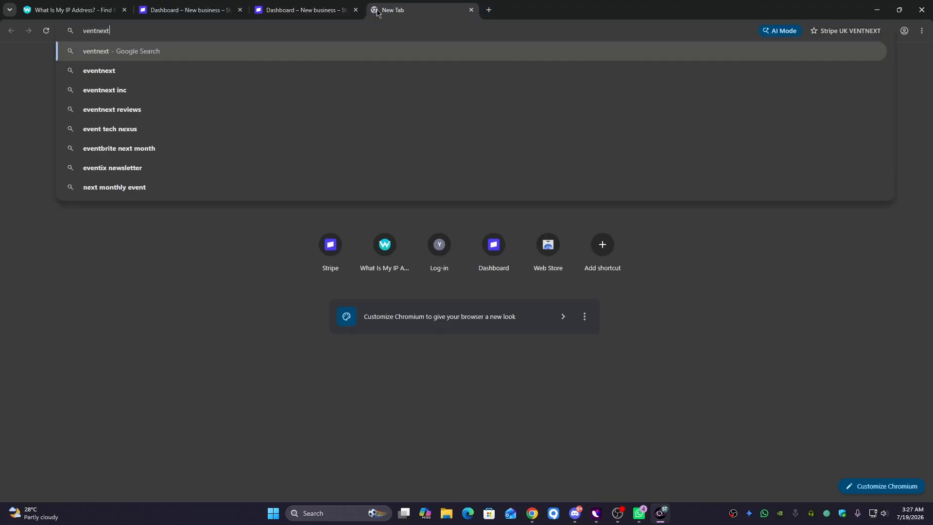
type("om")
key("Return")
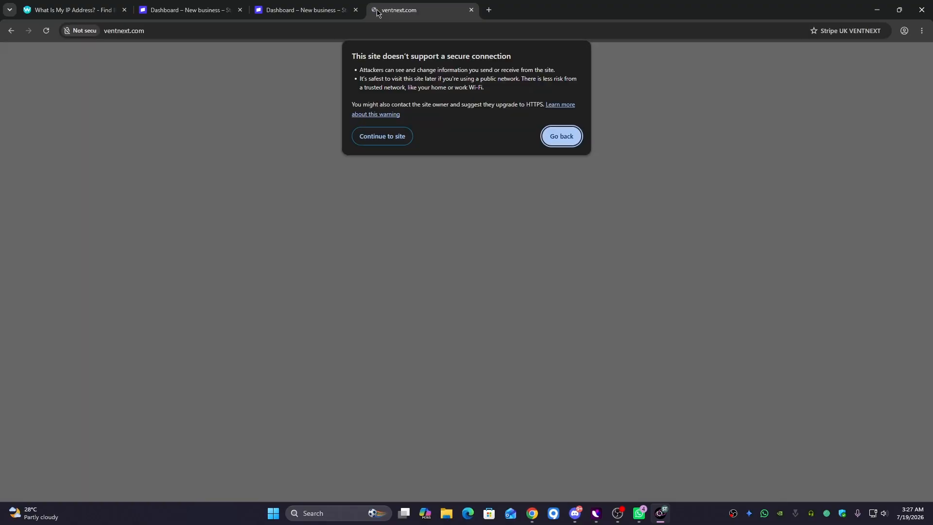
left_click(383, 137)
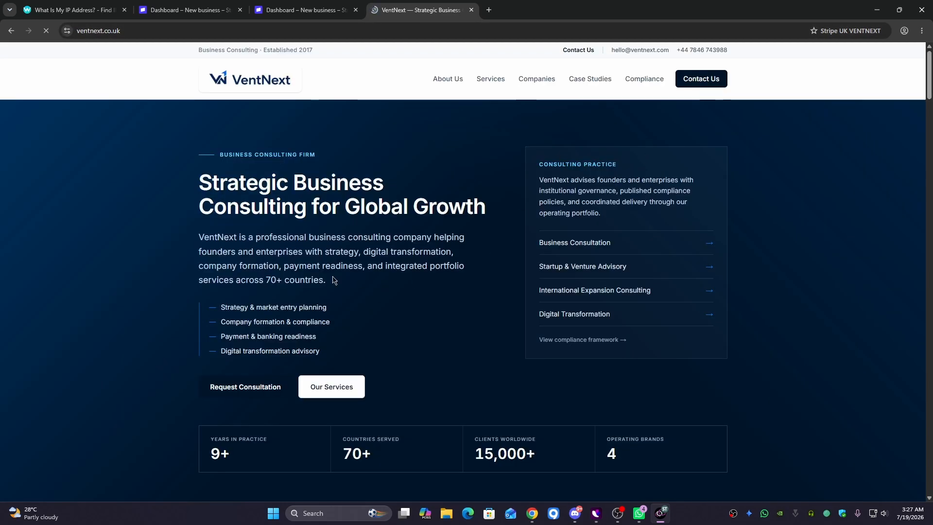
left_click_drag(199, 238, 338, 289)
key("ctrl+c")
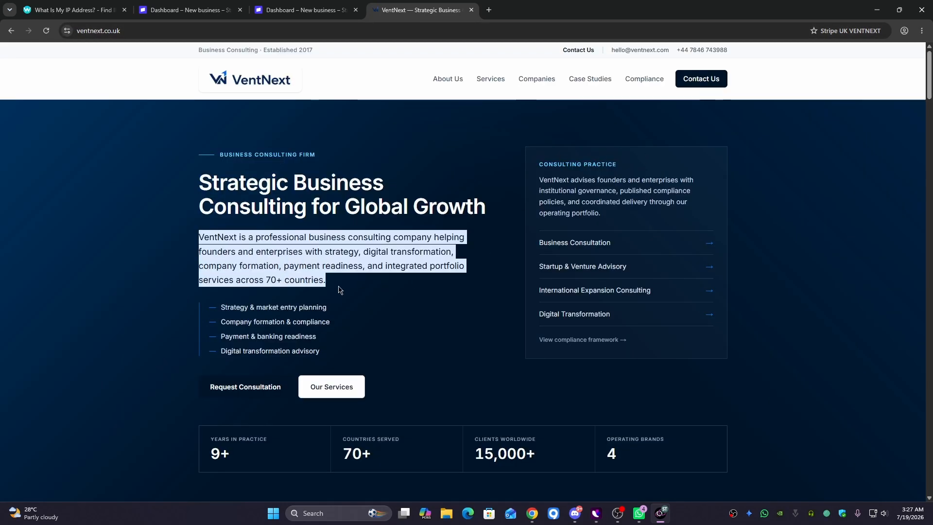
left_click(294, 5)
left_click(424, 317)
key("ctrl+v")
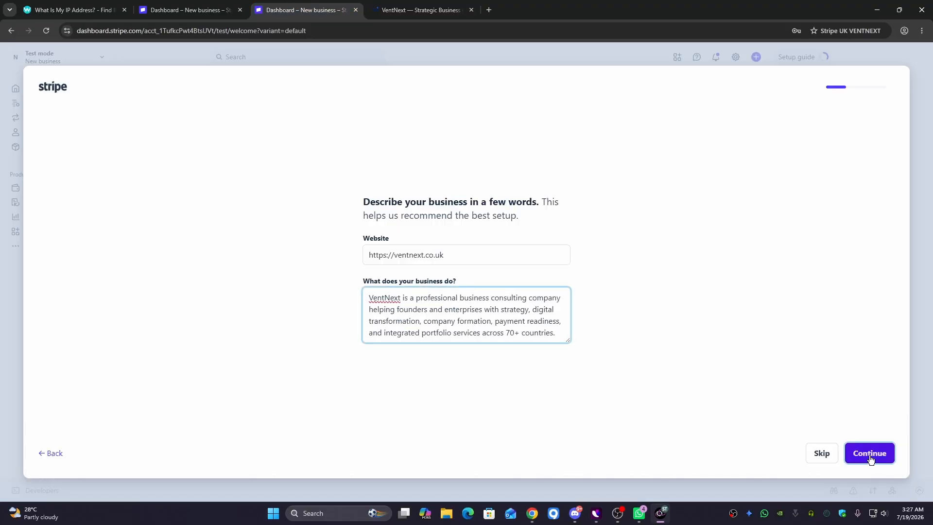
- Submit the business description and accept the recommended payments, invoicing and tax features
left_click(870, 457)
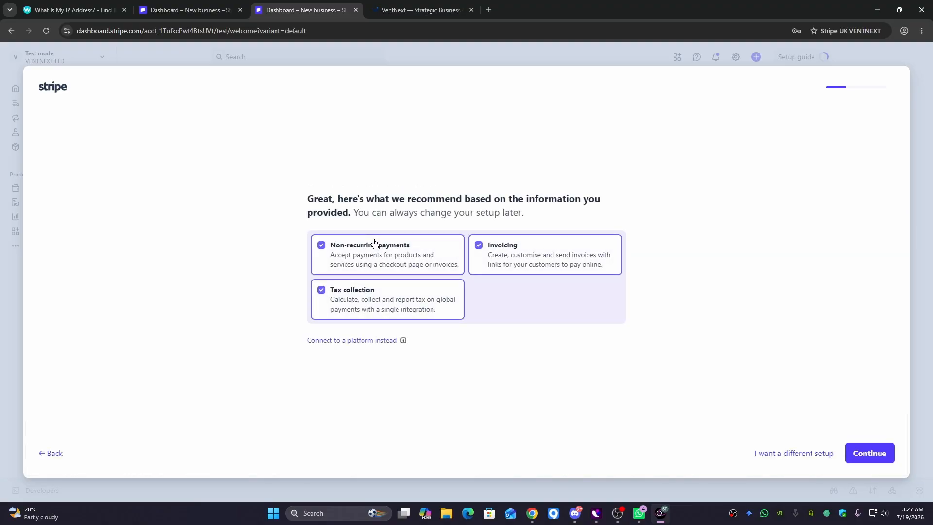
left_click_drag(302, 199, 579, 198)
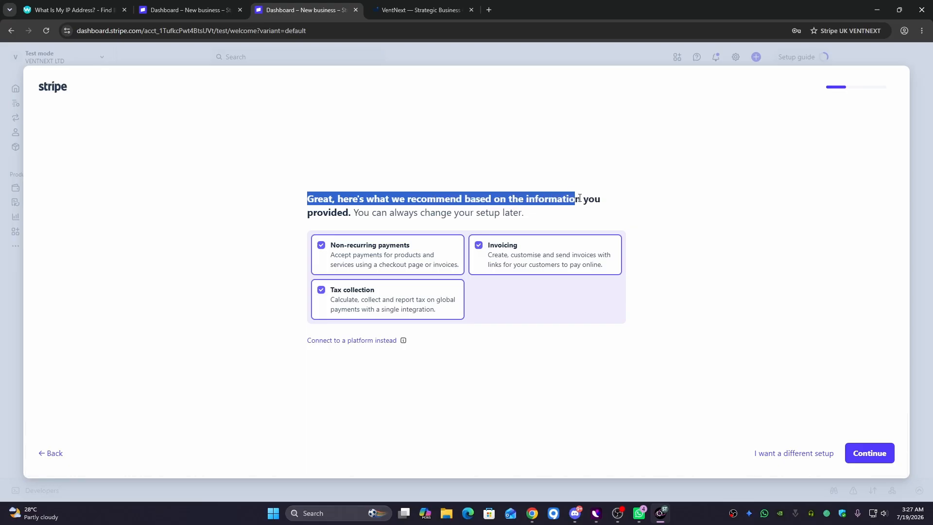
left_click_drag(302, 215, 352, 214)
left_click(646, 397)
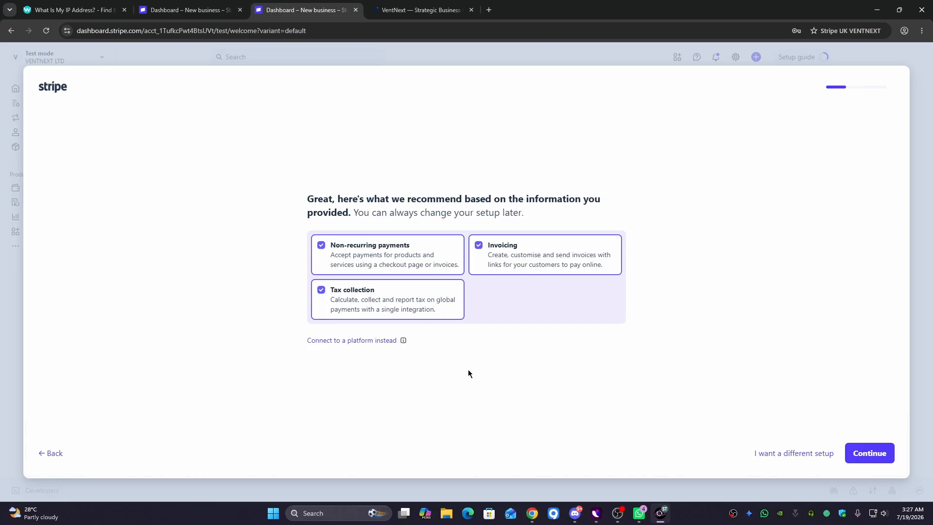
left_click(882, 461)
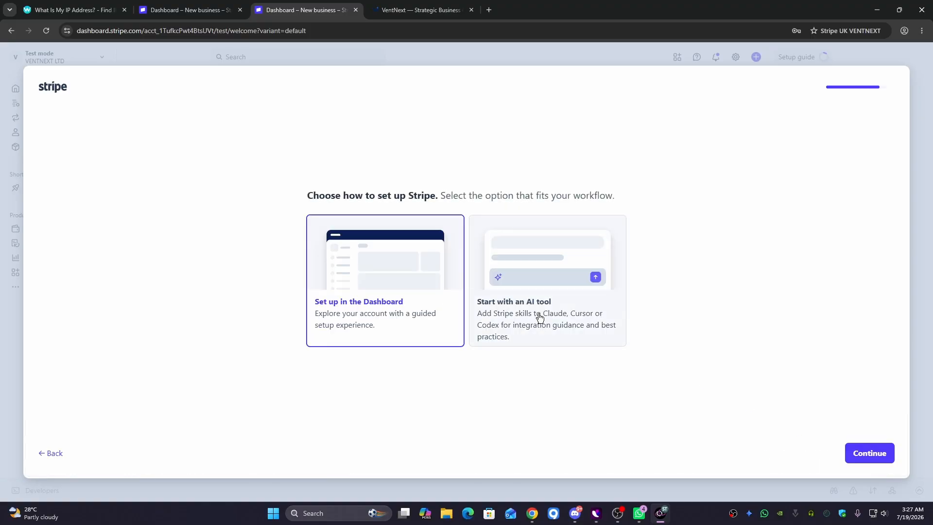
- Keep 'Set up in the Dashboard' as the setup method and continue to the sandbox page
left_click_drag(303, 196, 447, 201)
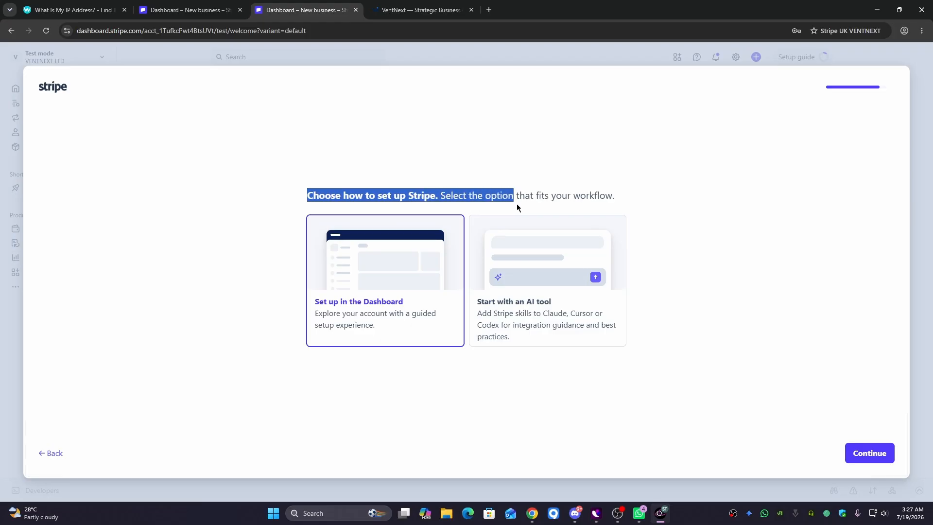
left_click_drag(615, 203, 617, 200)
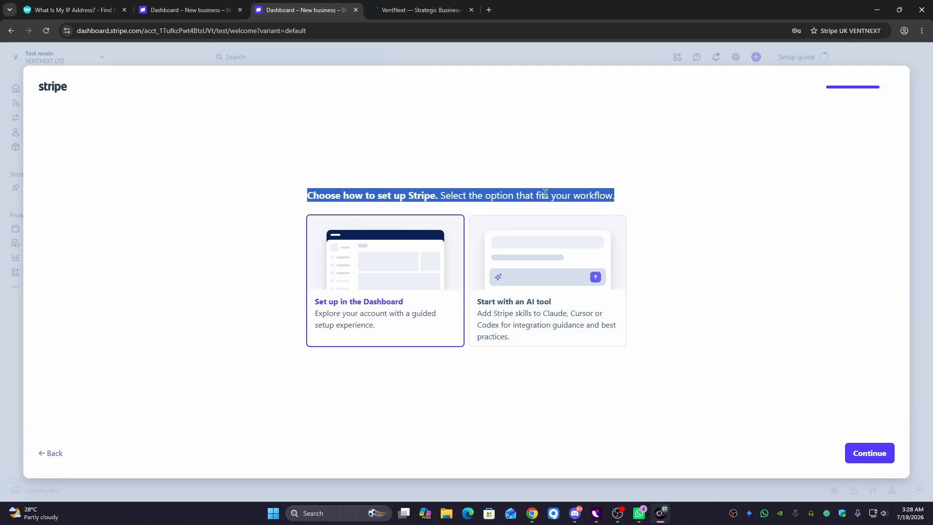
left_click(708, 214)
left_click(863, 461)
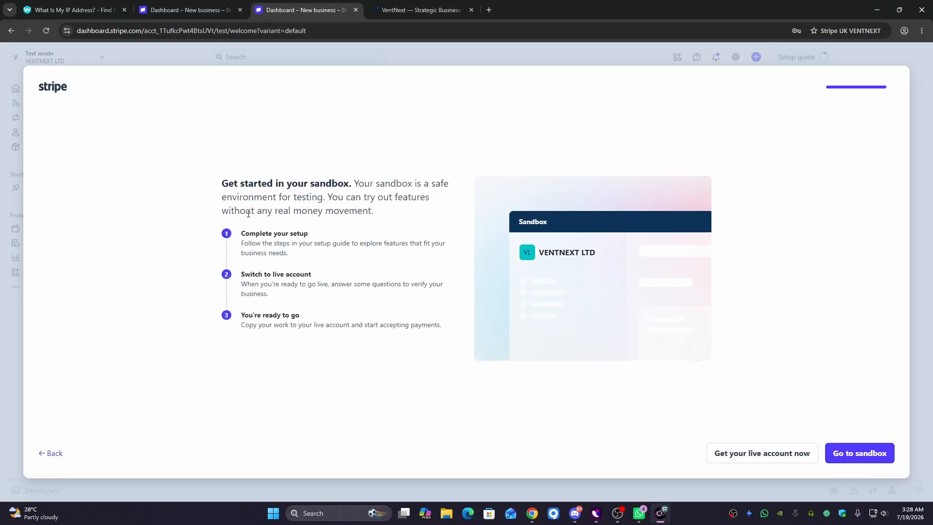
- Start live account activation with 'Get your live account now'
left_click(772, 459)
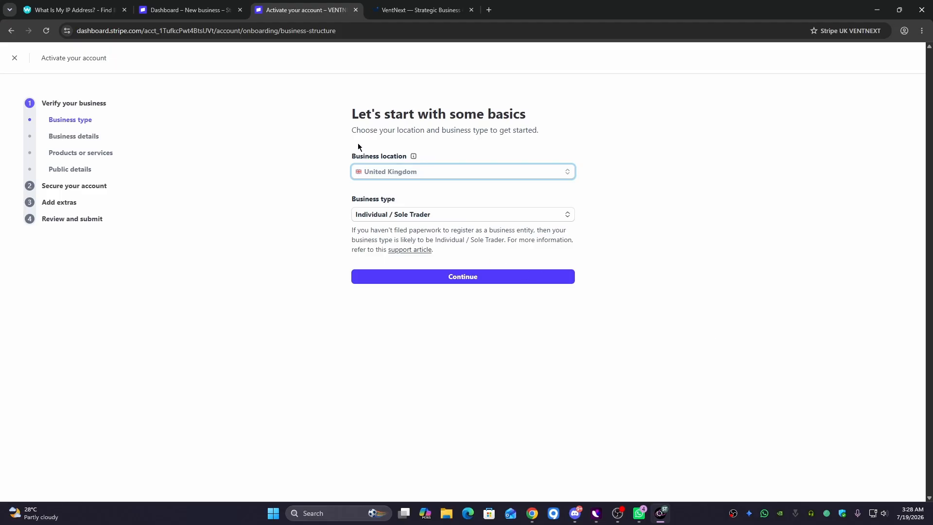
left_click_drag(353, 115, 538, 129)
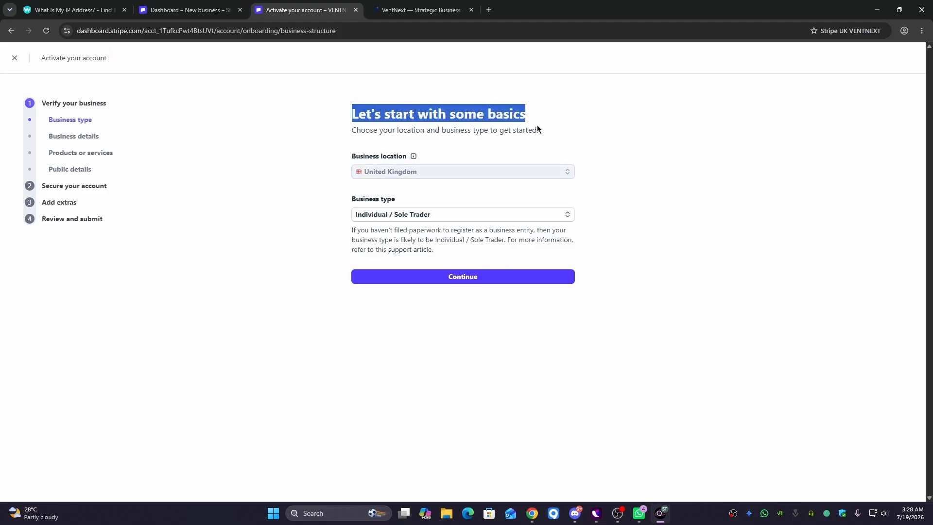
left_click_drag(353, 157, 388, 163)
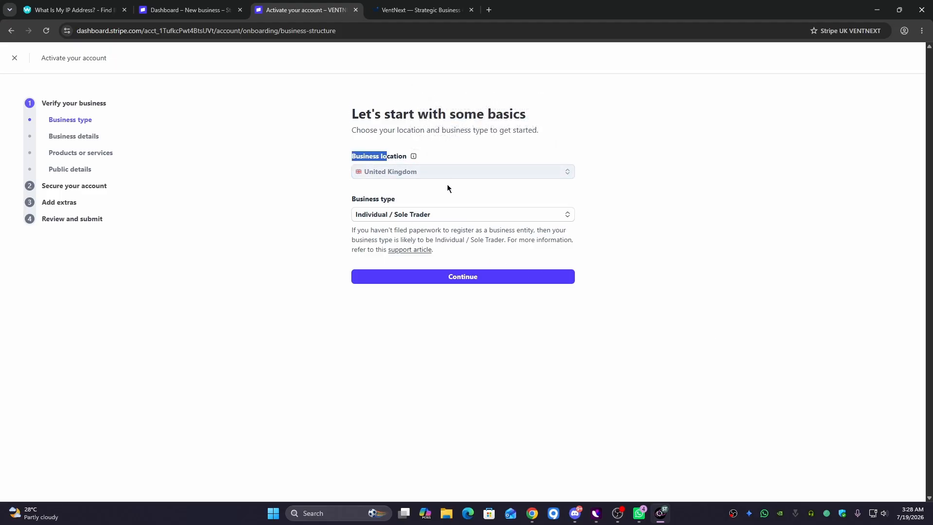
left_click(441, 179)
- Set business type to Company and business structure to Private company, then submit
left_click_drag(353, 200, 413, 202)
left_click(416, 214)
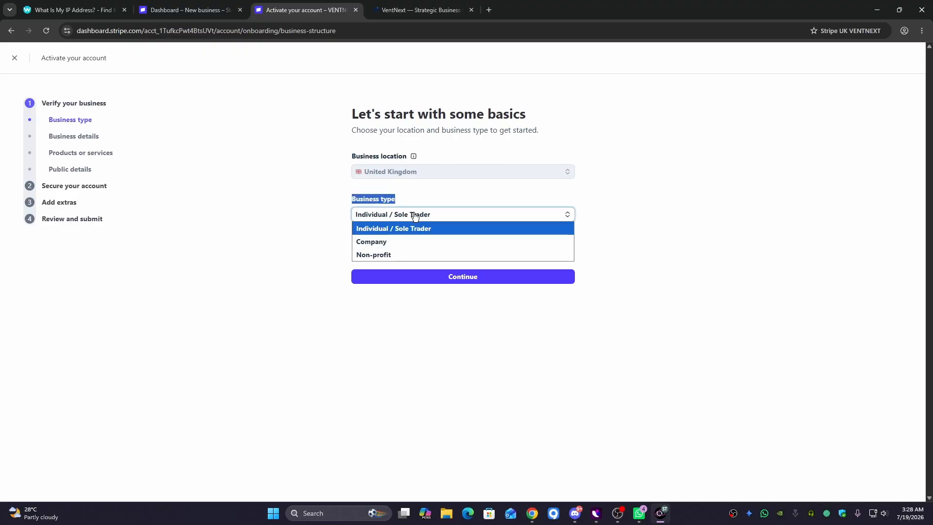
left_click(402, 240)
left_click_drag(354, 273, 421, 275)
left_click(443, 294)
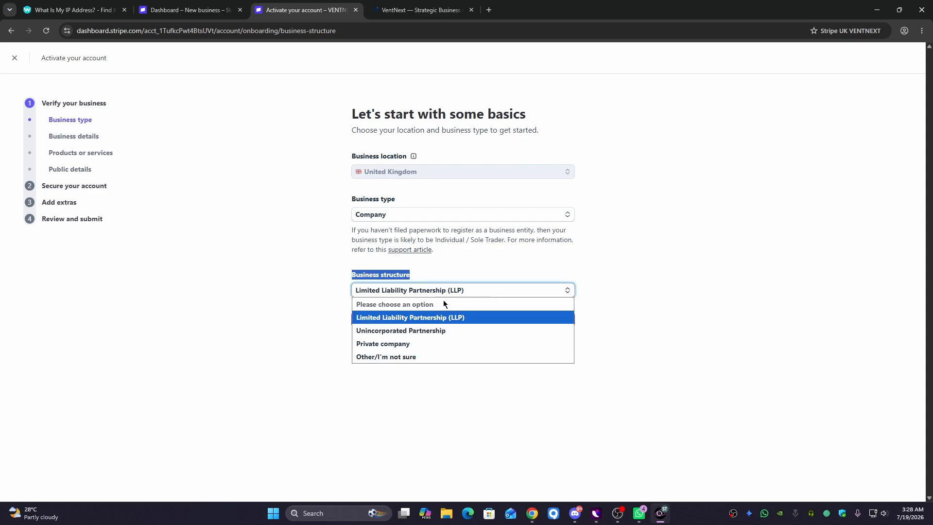
left_click(424, 346)
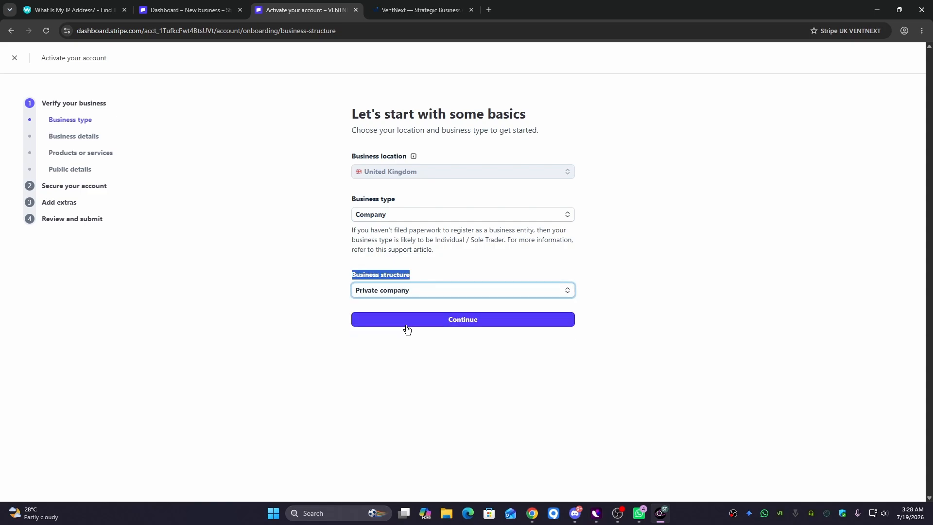
left_click(392, 324)
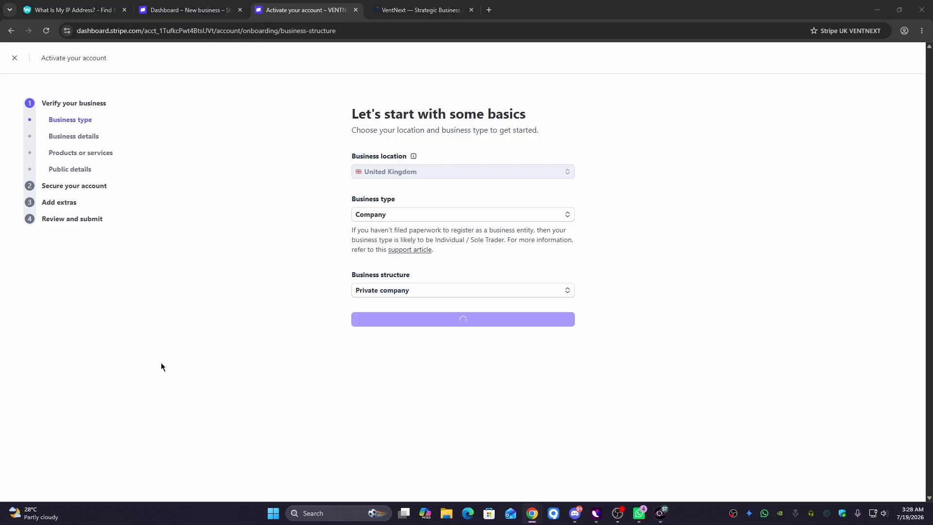
left_click(512, 367)
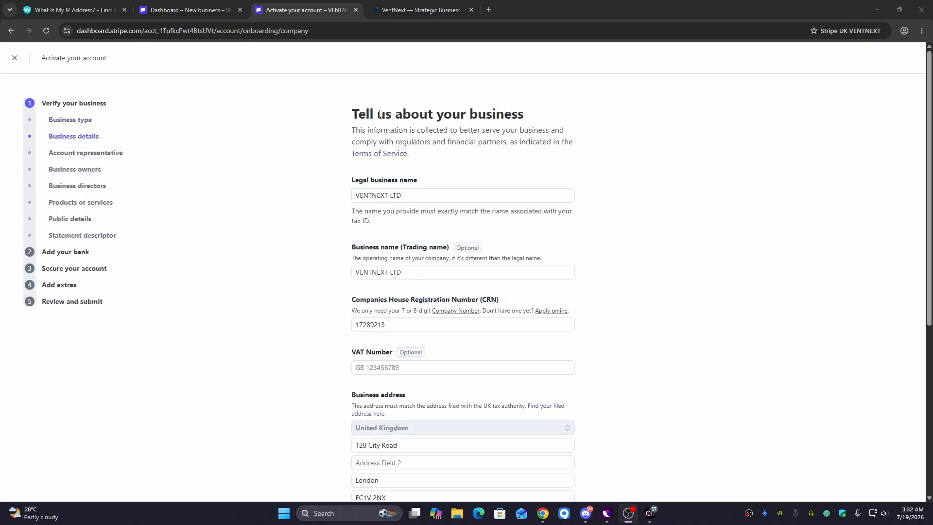
- Review the prefilled trading name VENTNEXT LTD and the registration number entry
left_click_drag(352, 114, 392, 116)
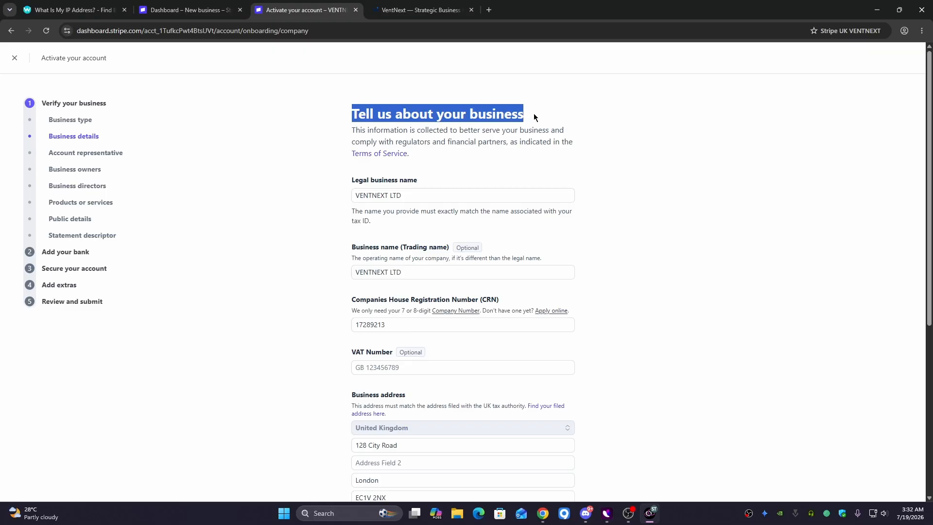
left_click_drag(333, 187, 431, 177)
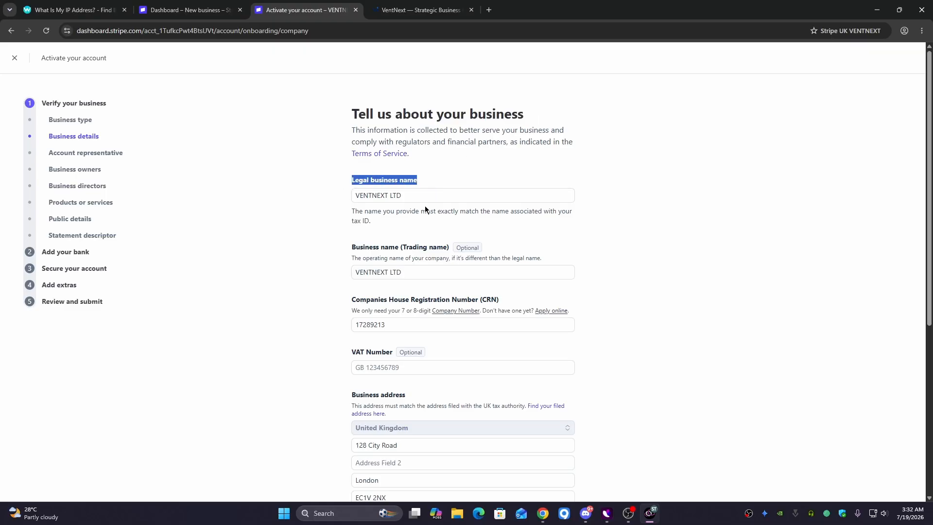
scroll(388, 438, "down", 1)
scroll(388, 438, "down", 5)
scroll(387, 427, "up", 6)
left_click_drag(353, 248, 311, 268)
left_click(293, 263)
left_click_drag(408, 274, 289, 280)
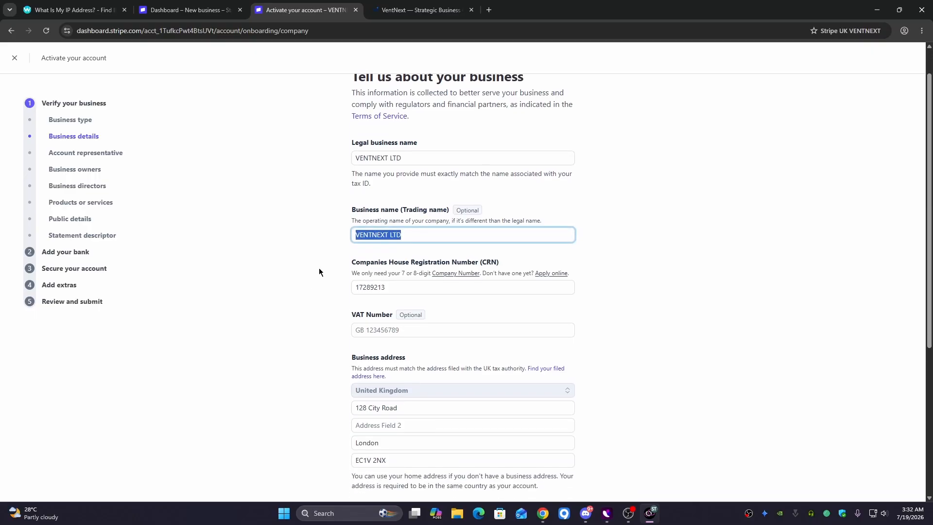
scroll(319, 267, "down", 1)
left_click(356, 252)
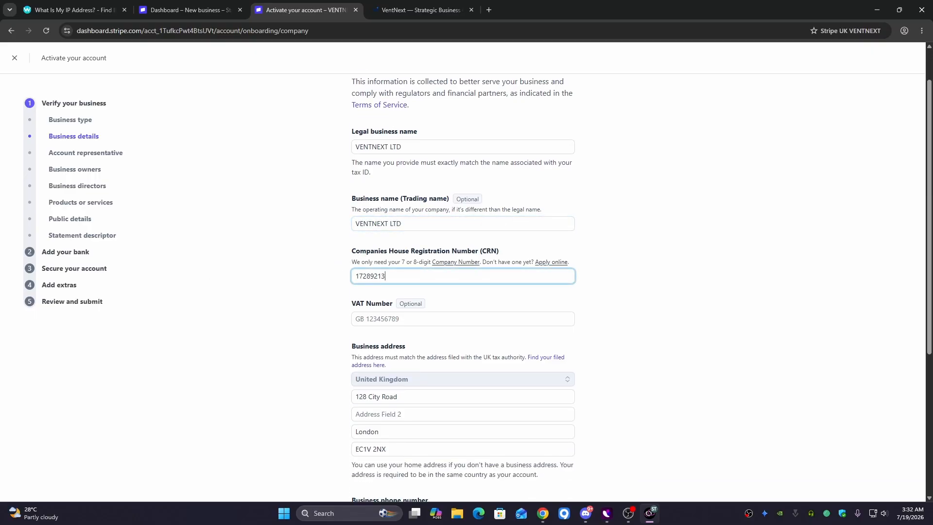
- Compare the company number against the VENTNEXT LTD Companies House record
key("alt+Tab")
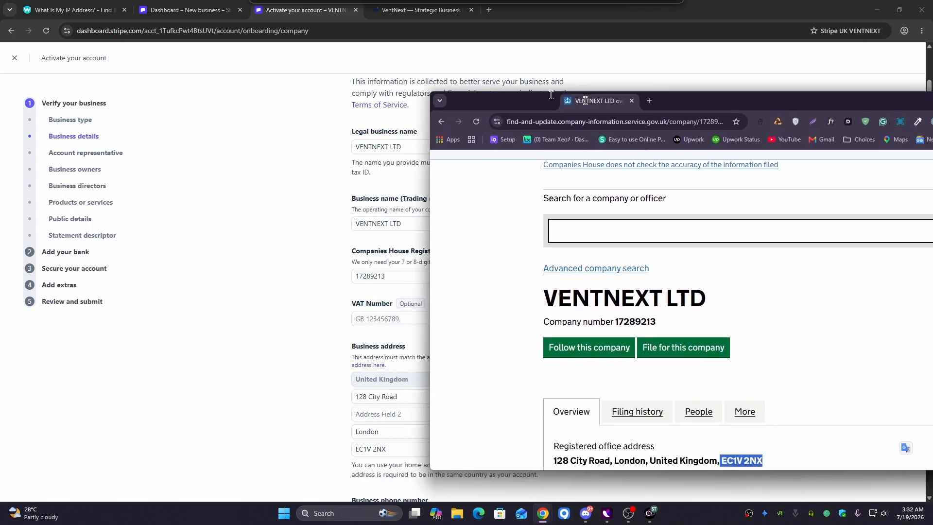
left_click_drag(287, 311, 419, 314)
left_click(376, 311)
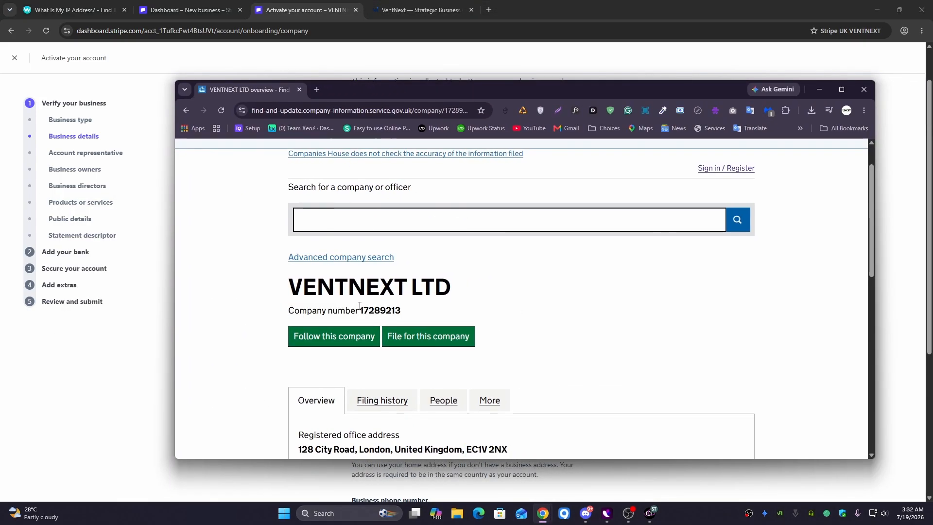
left_click_drag(360, 310, 435, 290)
key("alt+Tab")
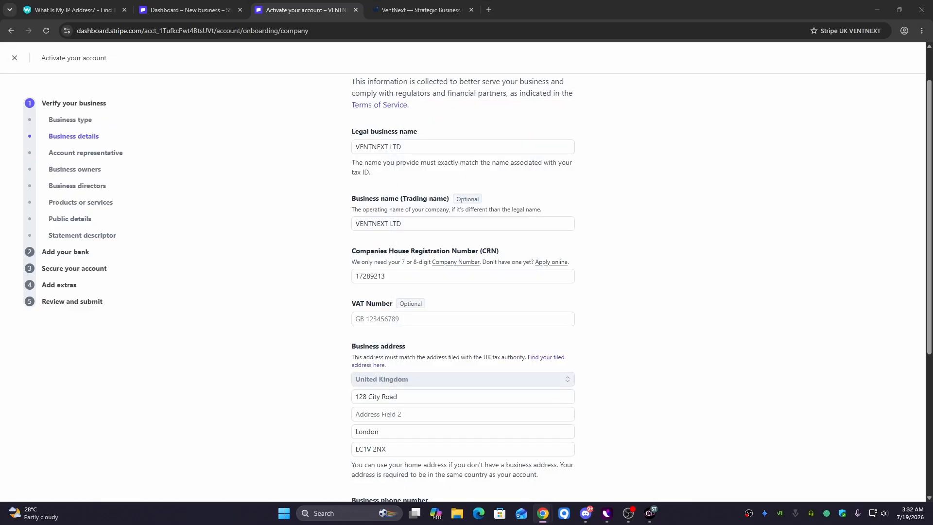
- Review the VAT number, business address and website fields, then submit the business details
scroll(402, 277, "down", 2)
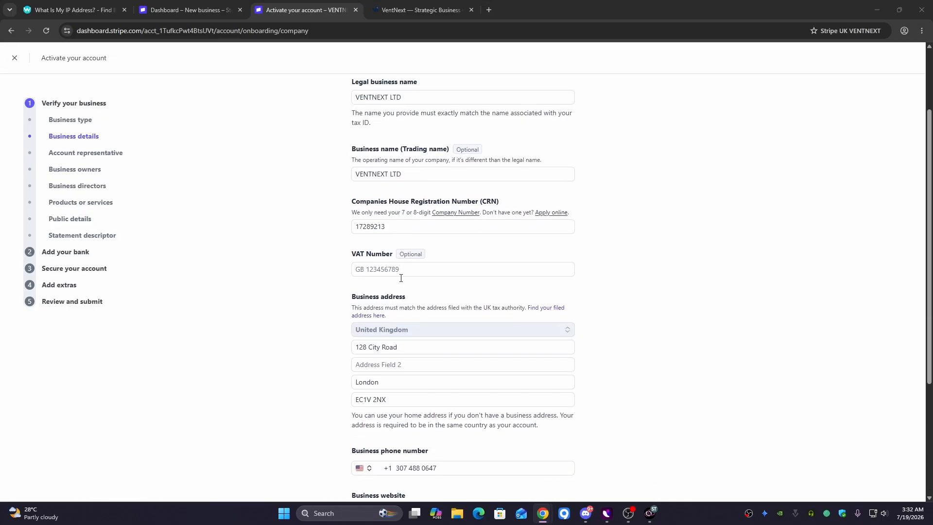
left_click_drag(348, 207, 399, 204)
left_click(660, 262)
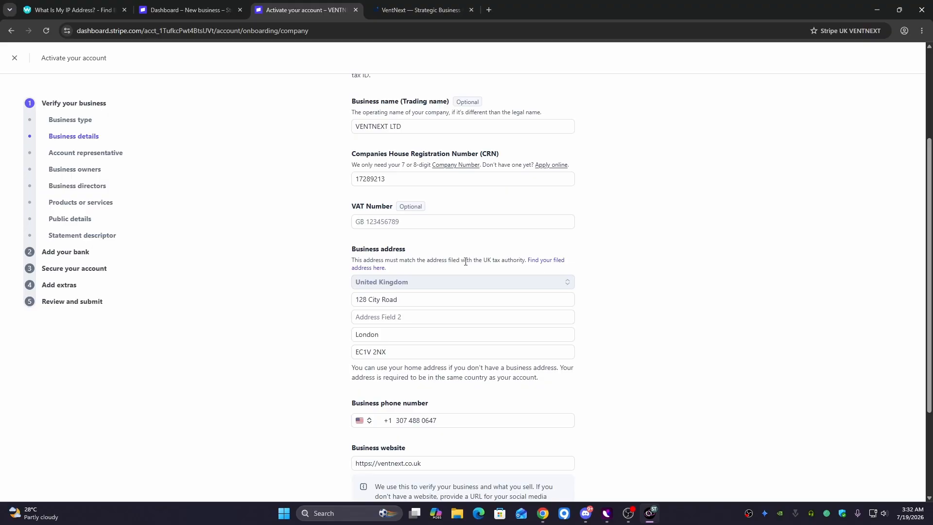
scroll(463, 261, "down", 1)
left_click_drag(338, 208, 406, 203)
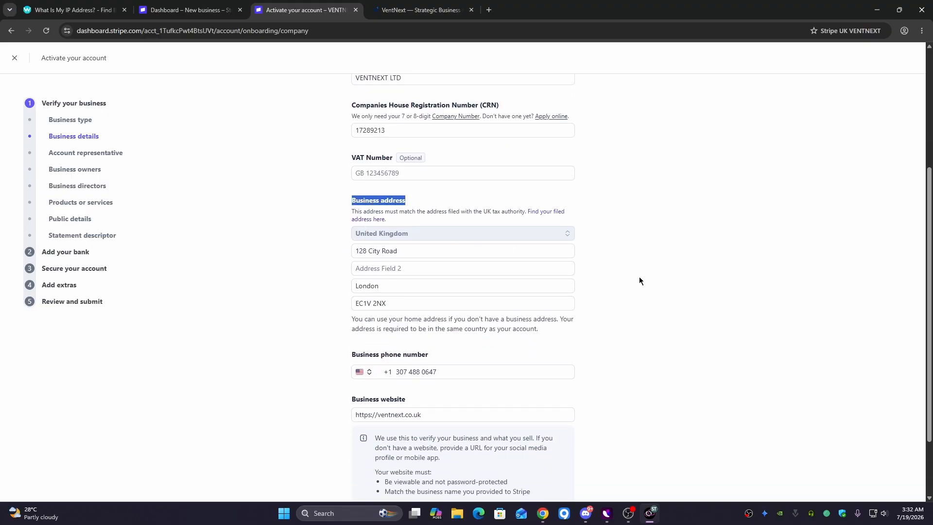
scroll(455, 293, "down", 2)
left_click_drag(349, 270, 452, 288)
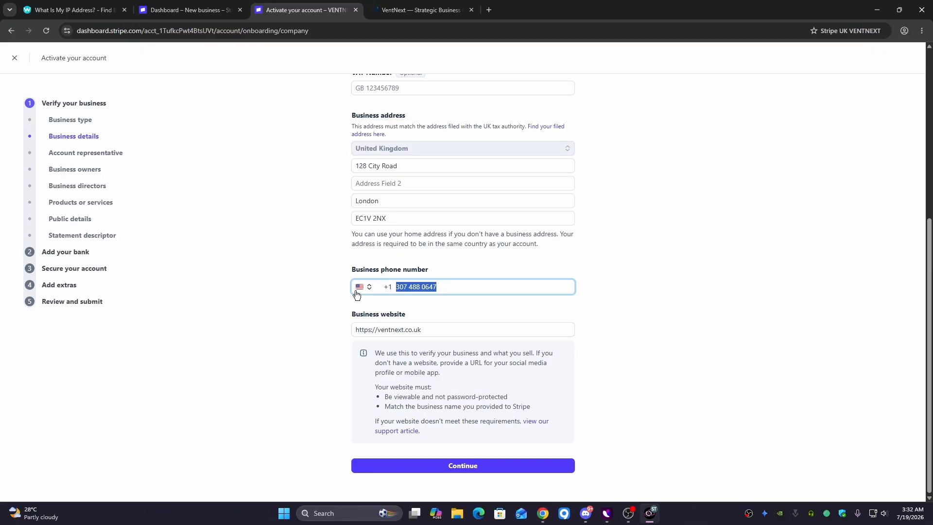
left_click_drag(351, 316, 314, 334)
left_click(433, 331)
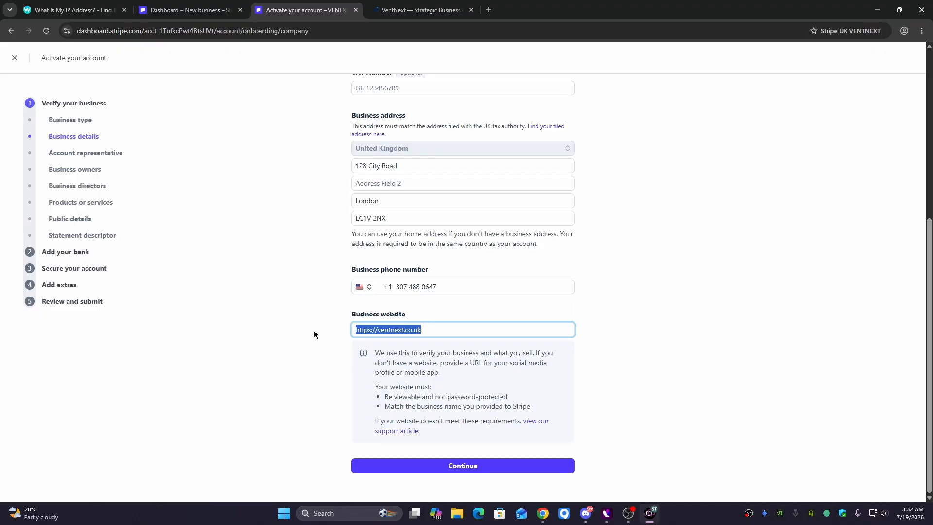
left_click(476, 468)
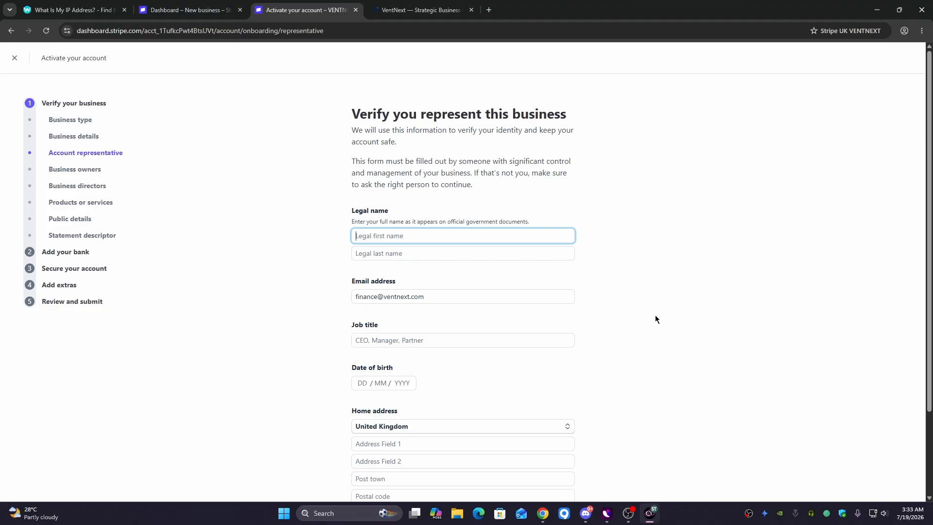
- Set the representative's phone country to United States (+1) and enter their phone number
scroll(656, 315, "down", 2)
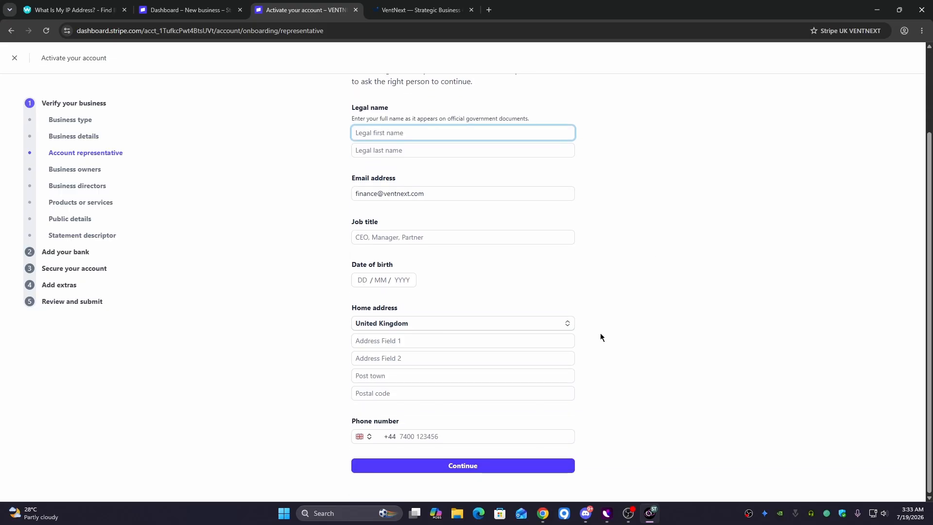
left_click(364, 437)
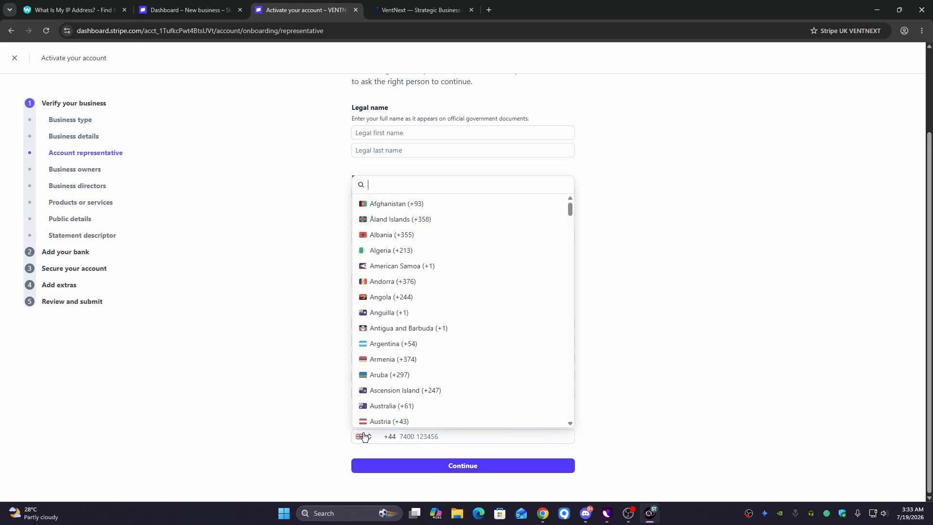
type("y")
key("BackSpace")
type("united")
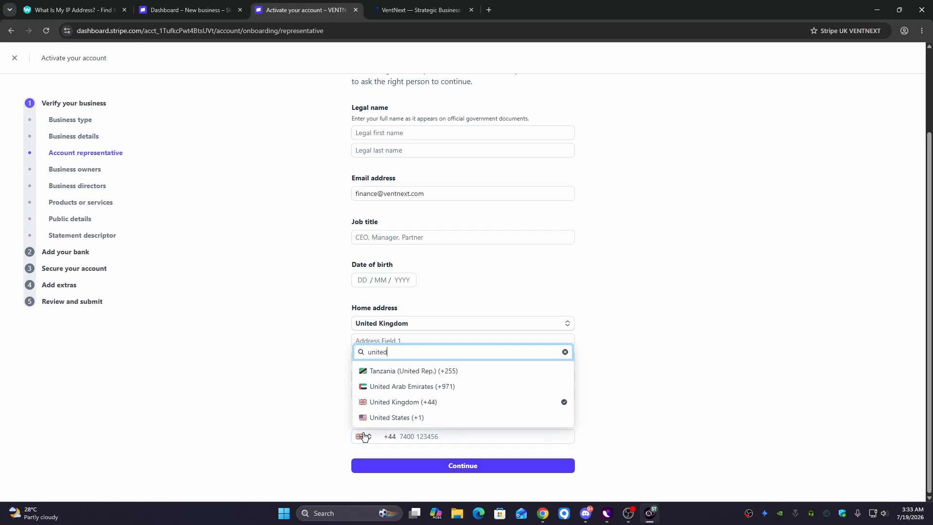
left_click(397, 417)
left_click(407, 433)
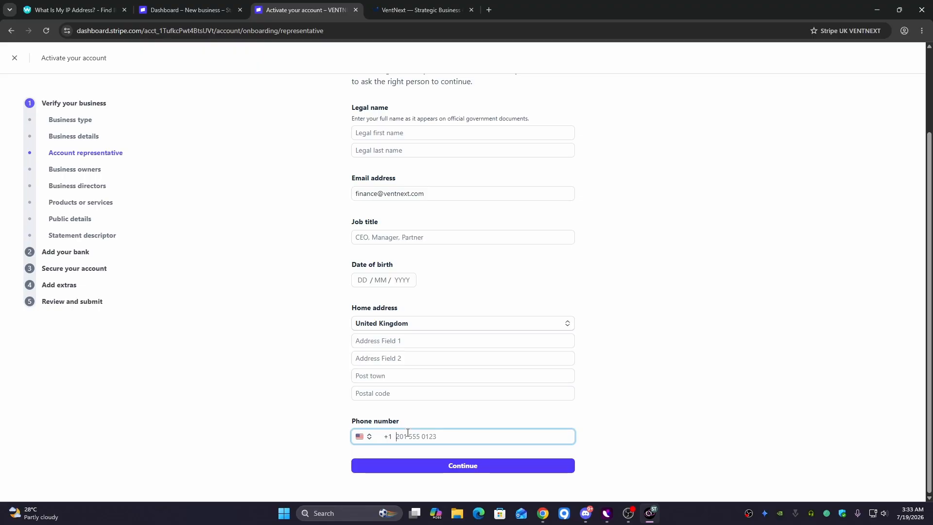
- Finish the phone number and review the representative's legal name, job title and date of birth fields
left_click(721, 357)
scroll(722, 360, "up", 2)
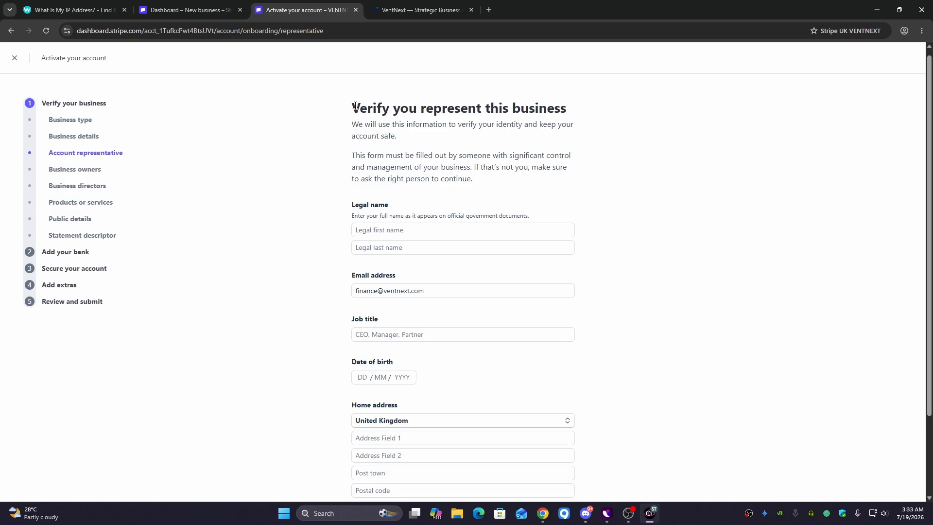
left_click_drag(354, 106, 575, 107)
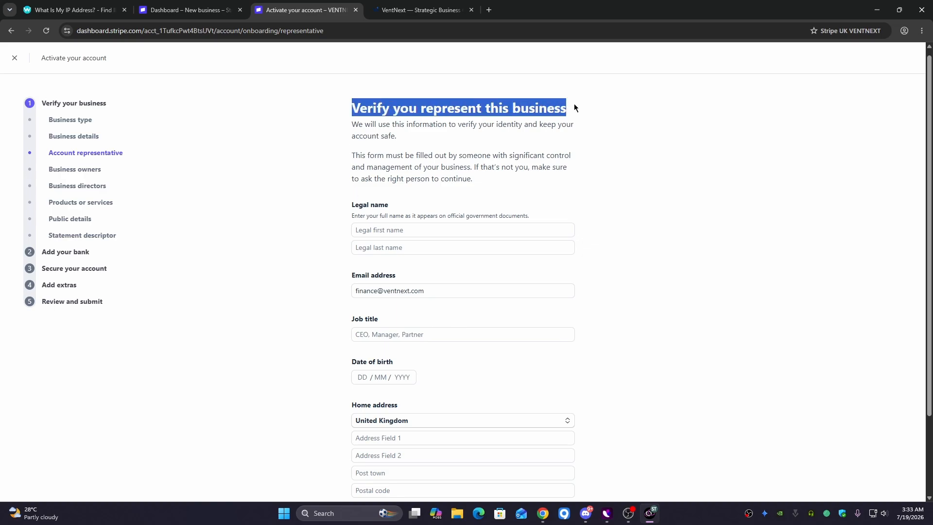
left_click(599, 187)
scroll(319, 164, "down", 1)
left_click_drag(340, 160, 408, 160)
left_click(408, 159)
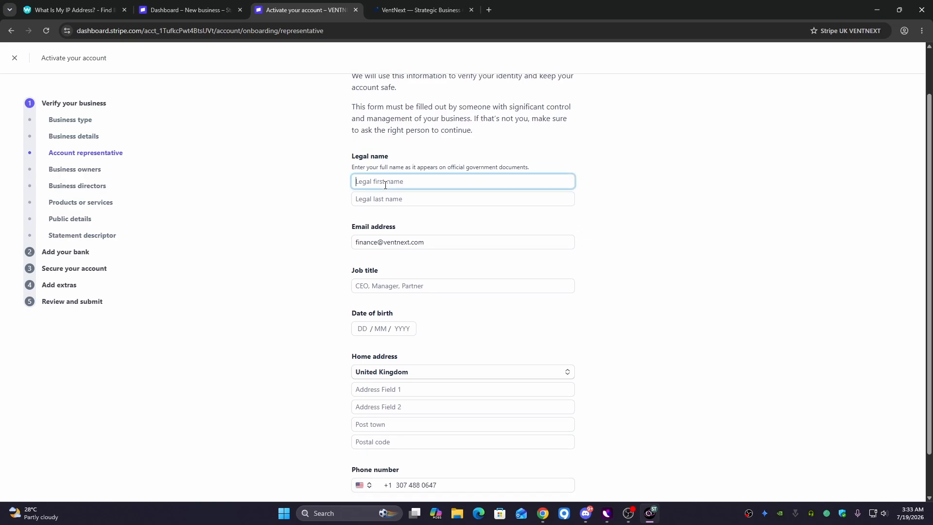
left_click(377, 200)
left_click_drag(347, 227, 489, 245)
scroll(404, 232, "down", 1)
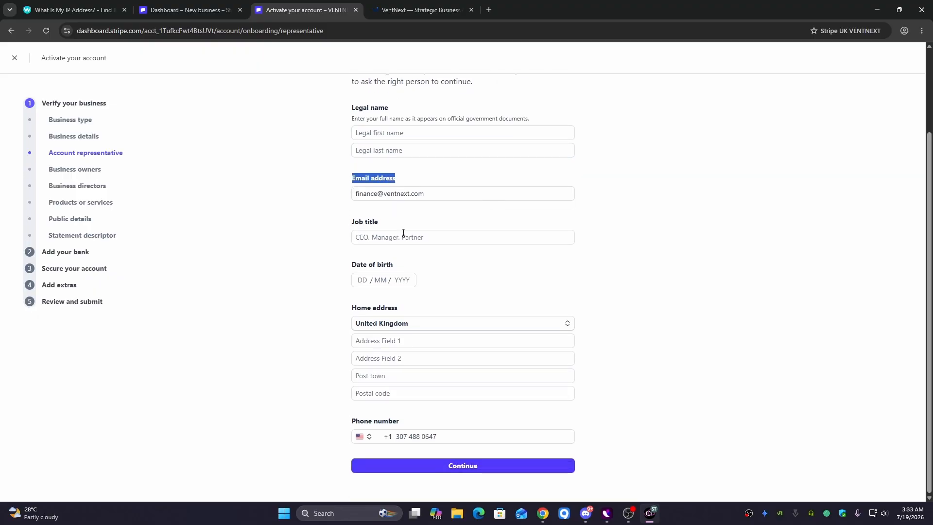
left_click_drag(446, 189, 379, 221)
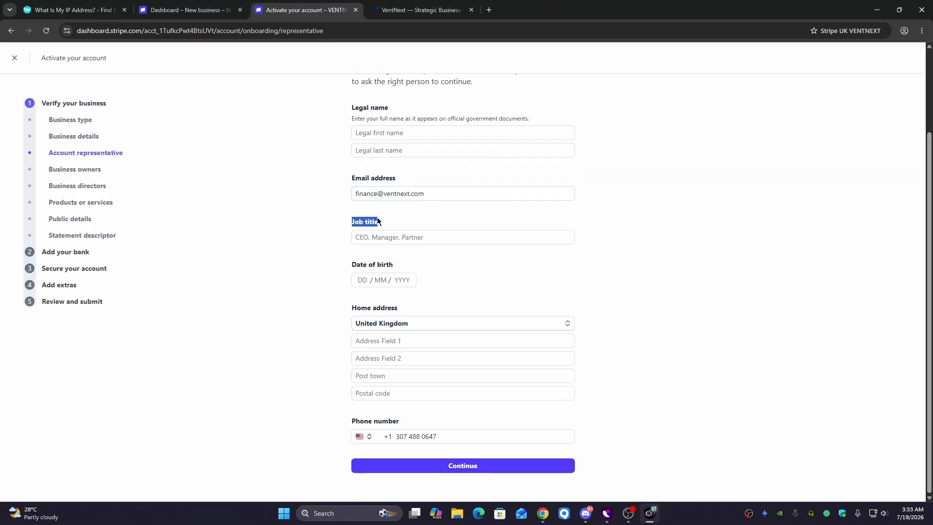
left_click(417, 236)
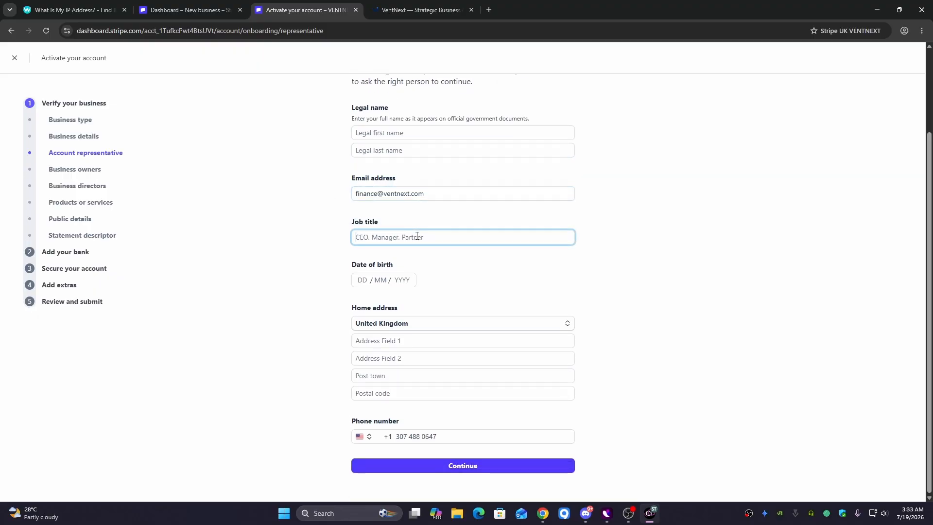
left_click_drag(348, 279, 394, 266)
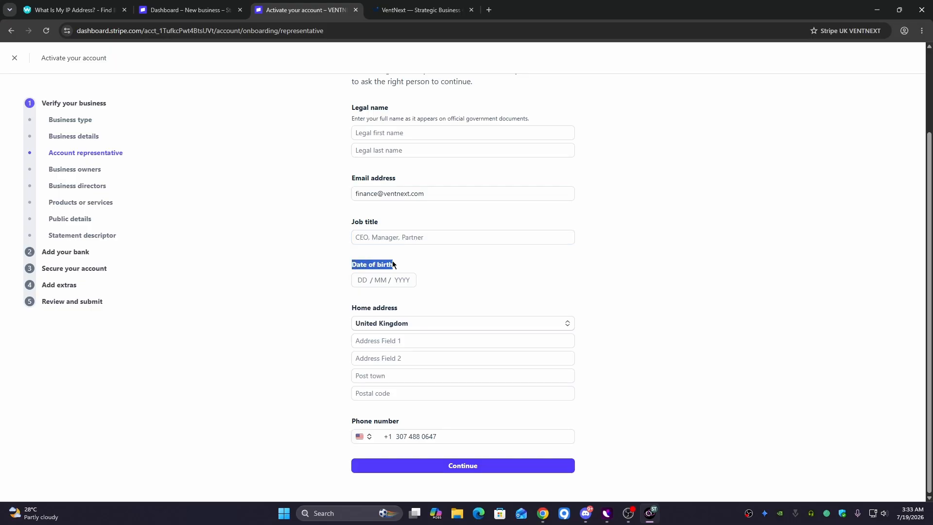
- Choose Bangladesh as the representative's home address country
left_click(398, 322)
scroll(427, 224, "up", 20)
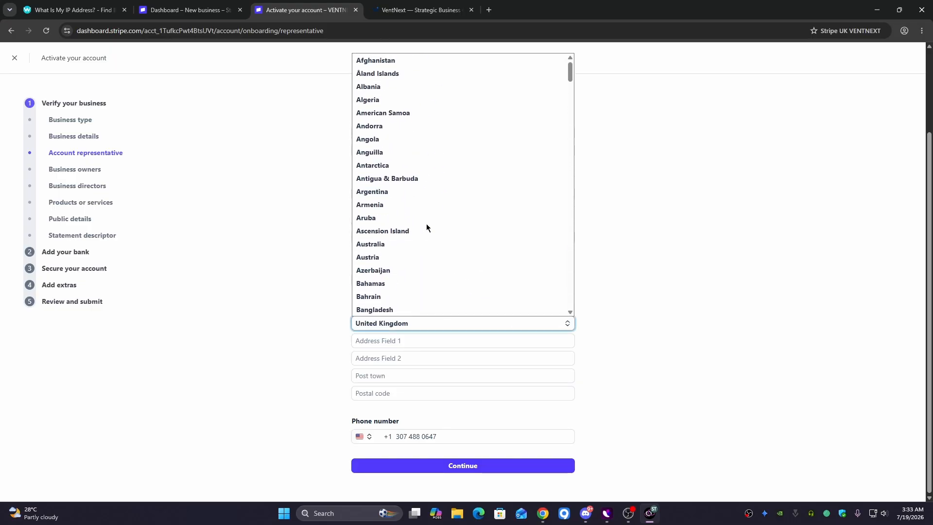
scroll(389, 248, "down", 2)
left_click(400, 213)
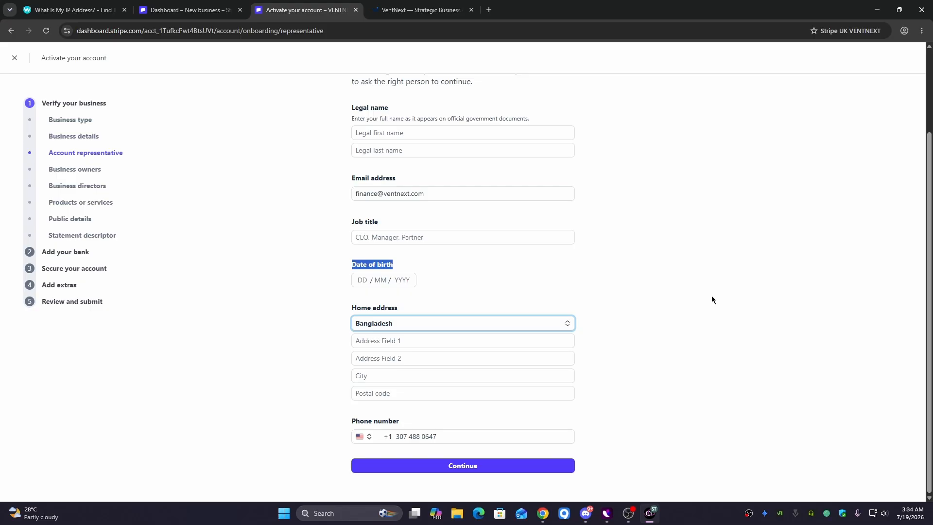
left_click(711, 295)
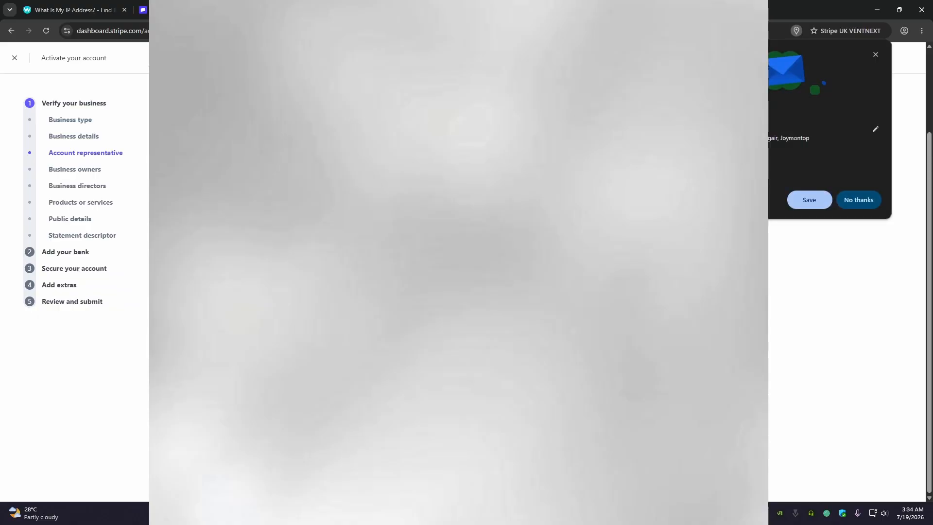
- Decline Chrome's offer to save the representative's address
left_click(863, 202)
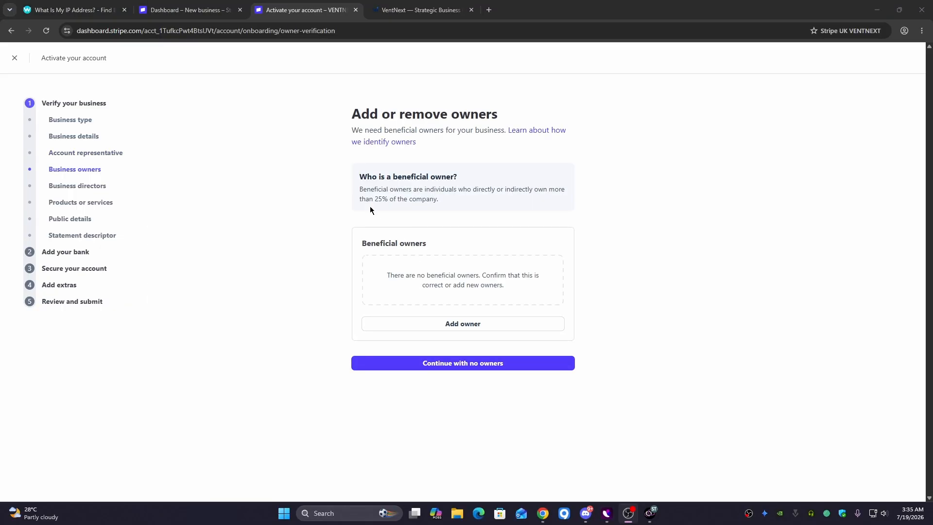
- Add the existing representative as the beneficial owner and submit the owner list
left_click_drag(359, 182, 440, 176)
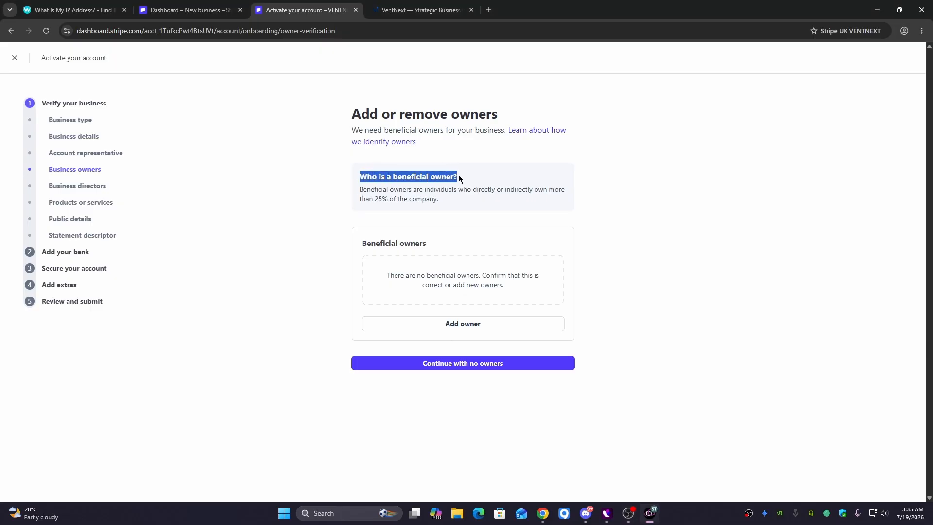
left_click(469, 324)
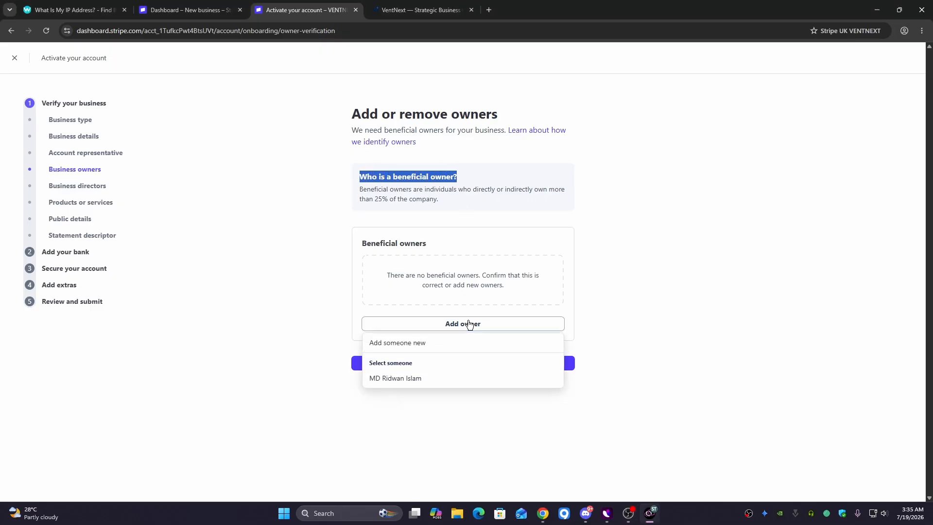
left_click(411, 380)
left_click(417, 202)
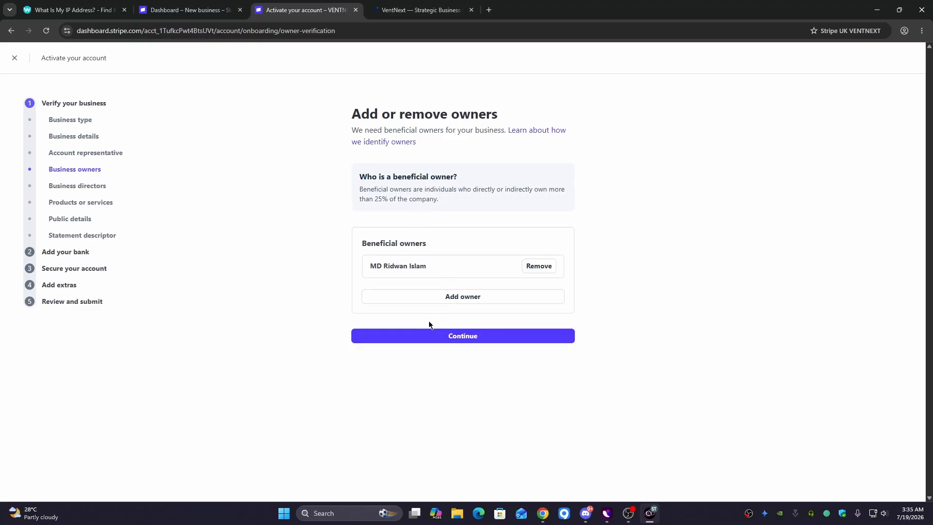
left_click(430, 340)
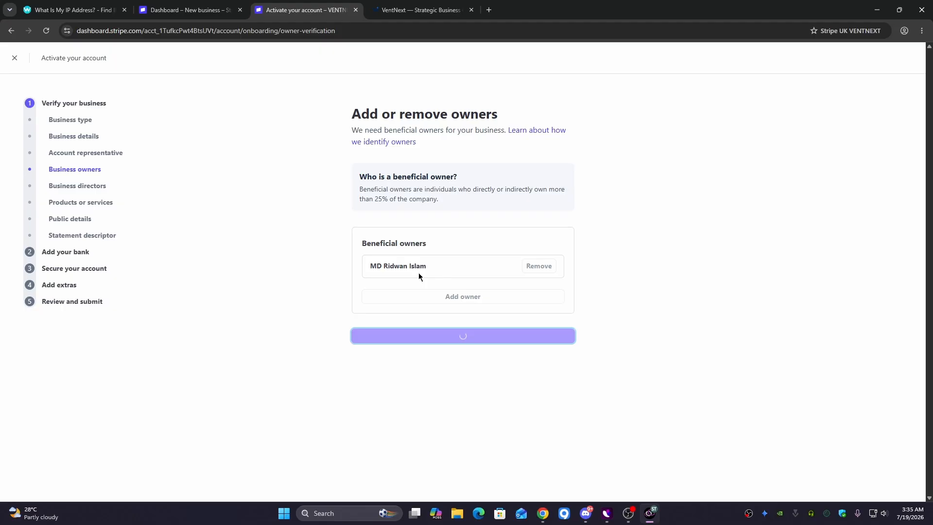
key("ctrl+Tab")
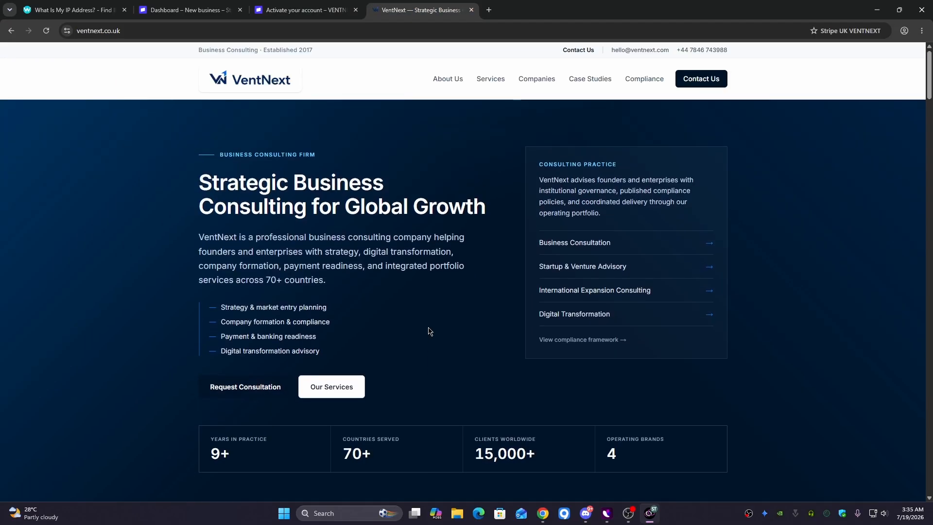
key("ctrl+shift+Tab")
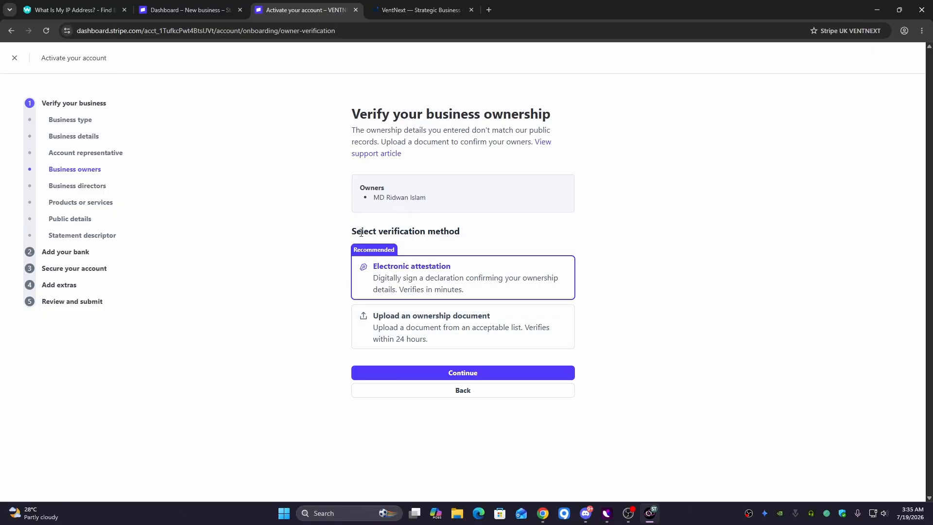
- Choose Electronic attestation, sign with the owner's full name, and submit the ownership attestation
left_click_drag(350, 116, 552, 113)
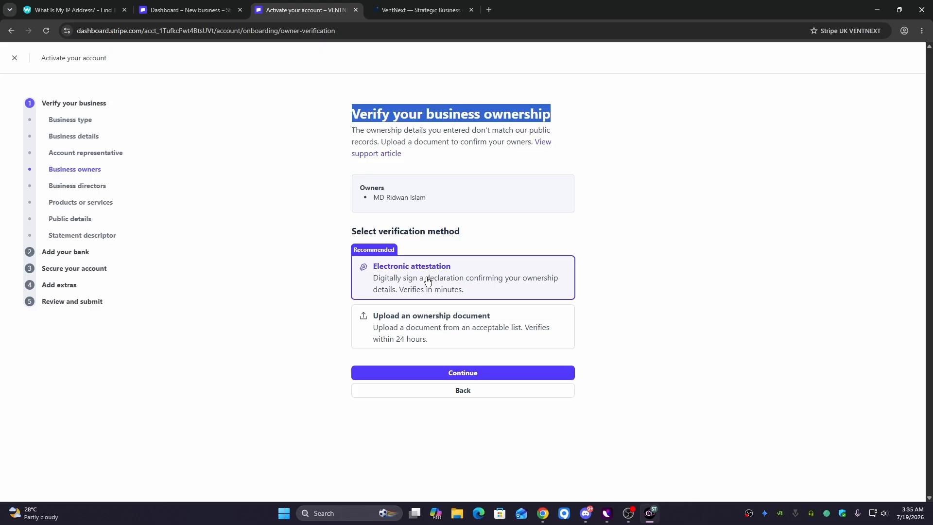
left_click(418, 372)
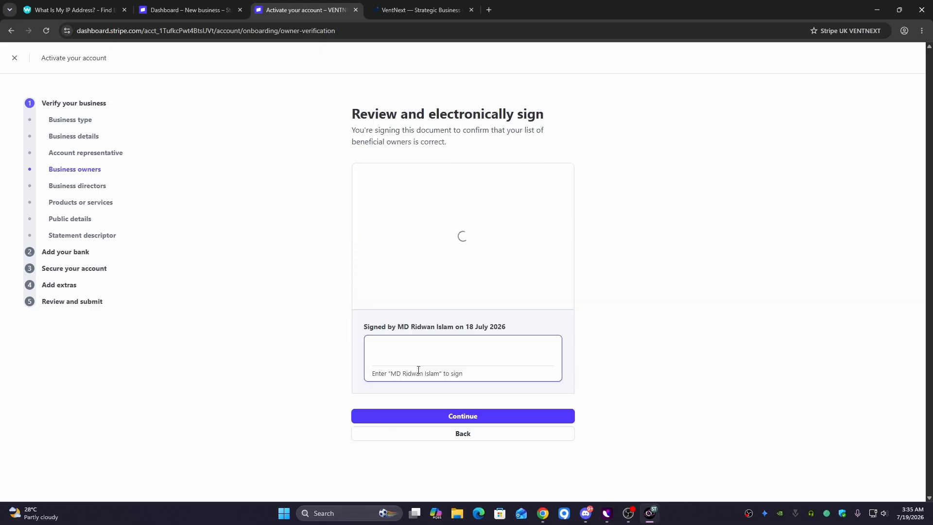
left_click(409, 356)
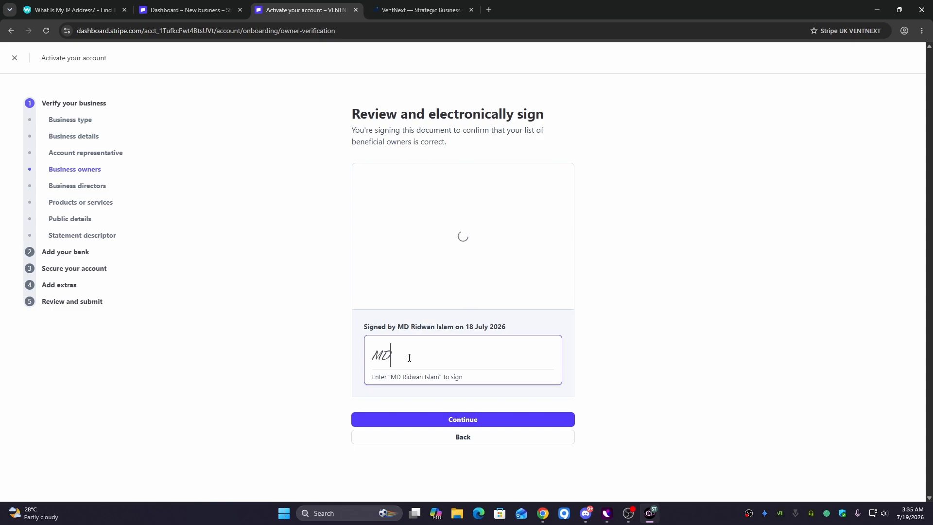
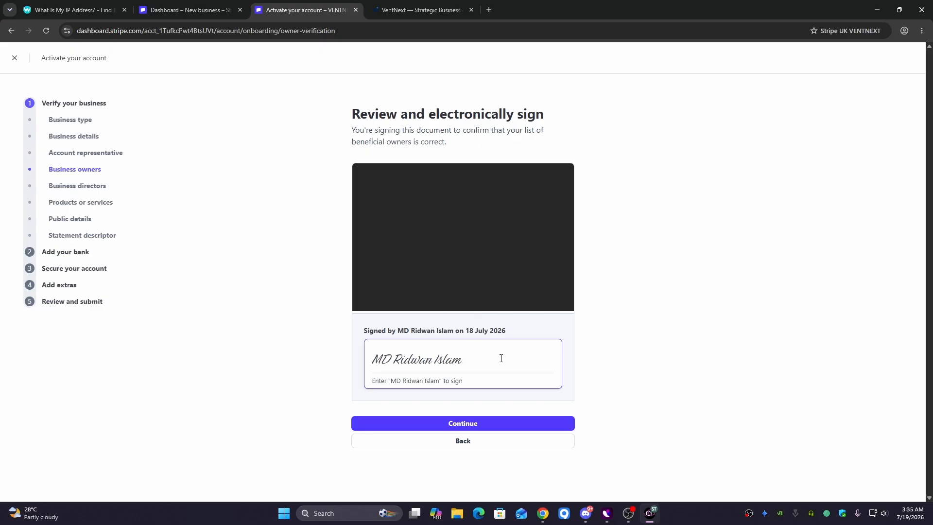
scroll(440, 278, "down", 5)
scroll(438, 279, "up", 5)
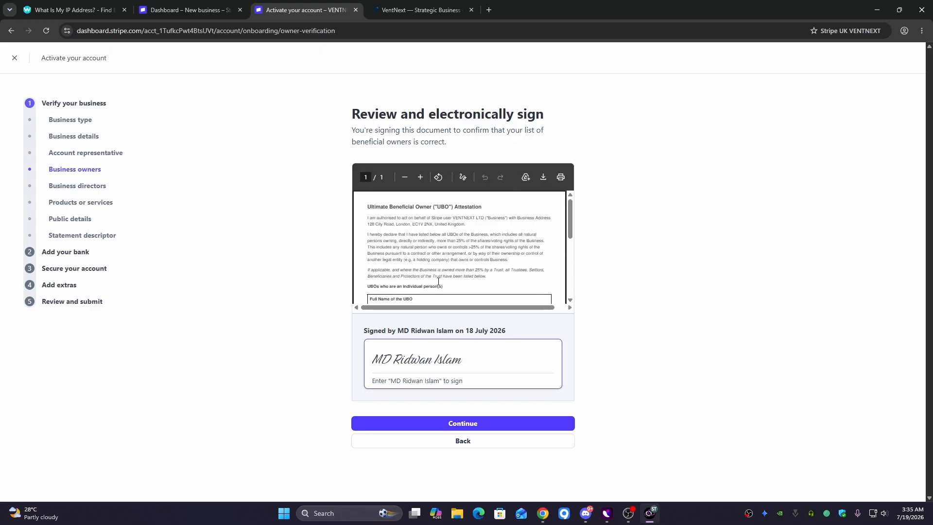
scroll(438, 279, "down", 5)
left_click(453, 421)
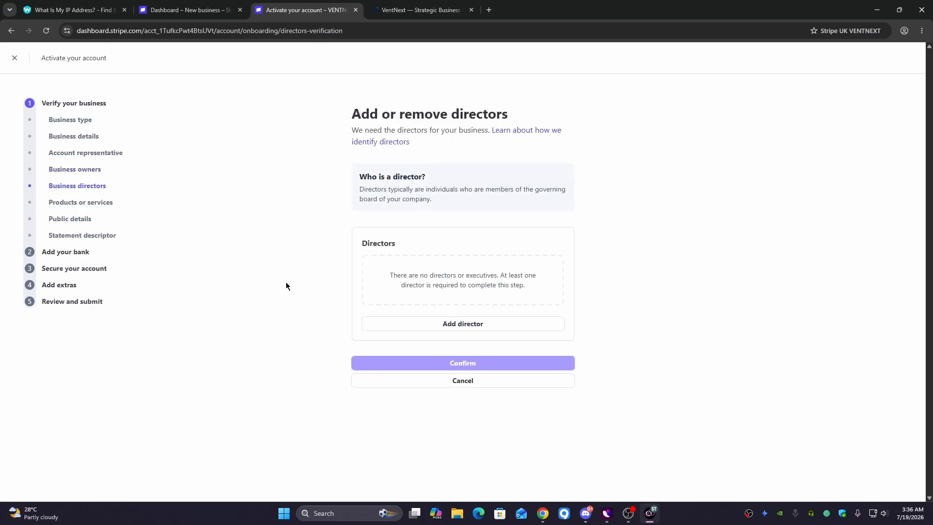
- Add the existing representative as the company's director and confirm the directors list
left_click(427, 324)
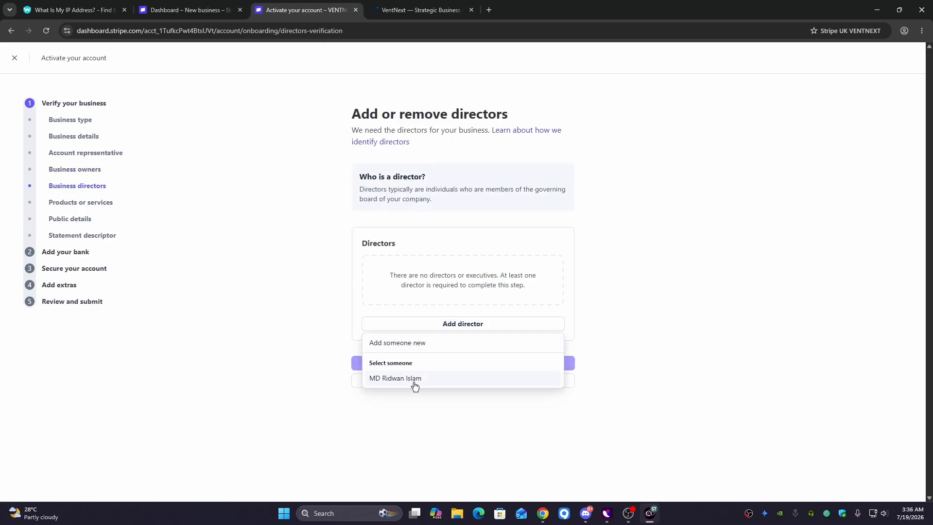
left_click(413, 382)
left_click(446, 337)
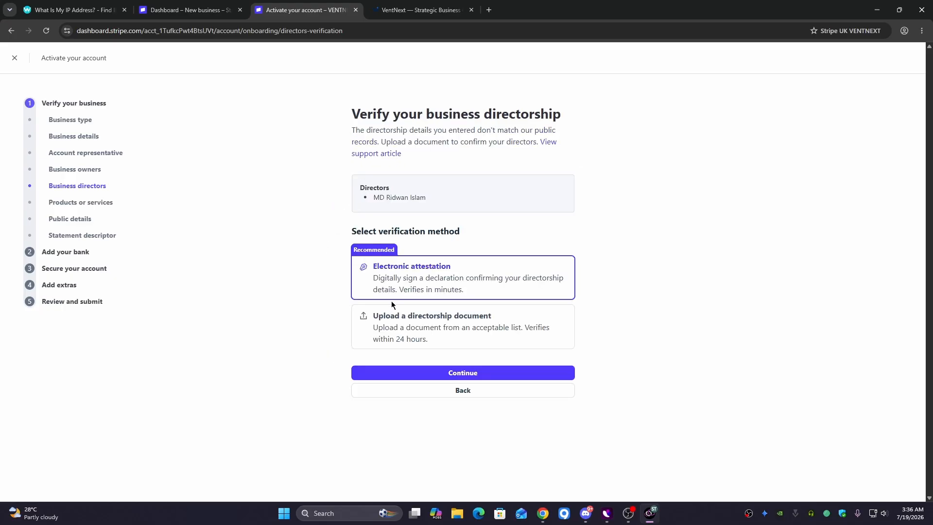
- Sign the directorship attestation electronically with the director's full name and submit it
left_click(395, 373)
left_click(399, 342)
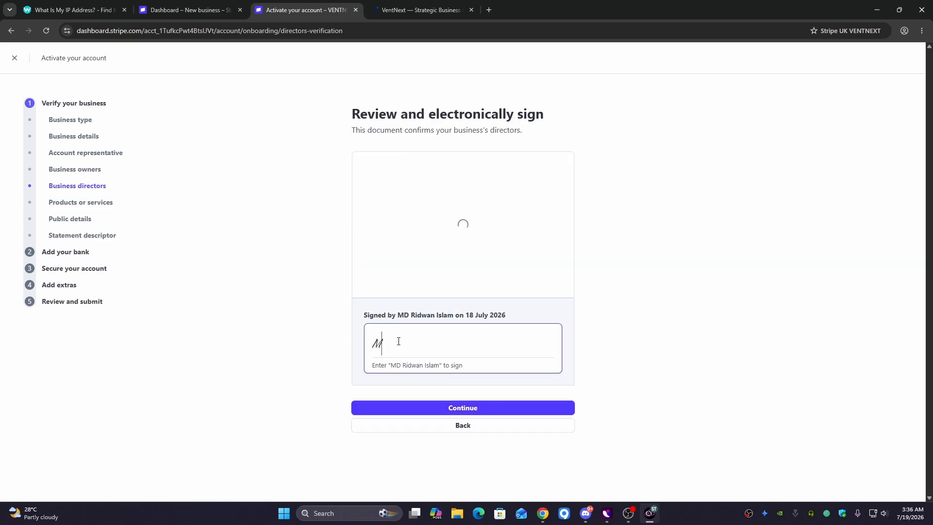
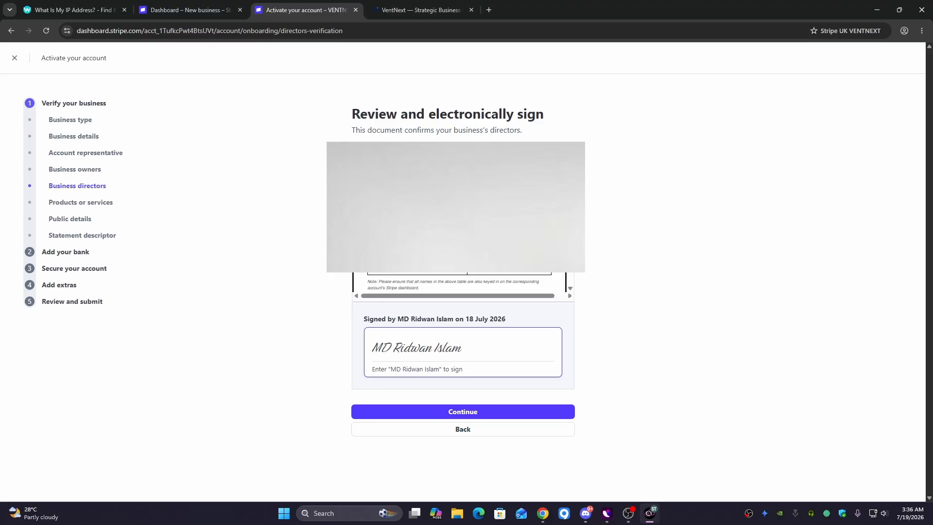
scroll(459, 282, "down", 4)
scroll(460, 281, "up", 2)
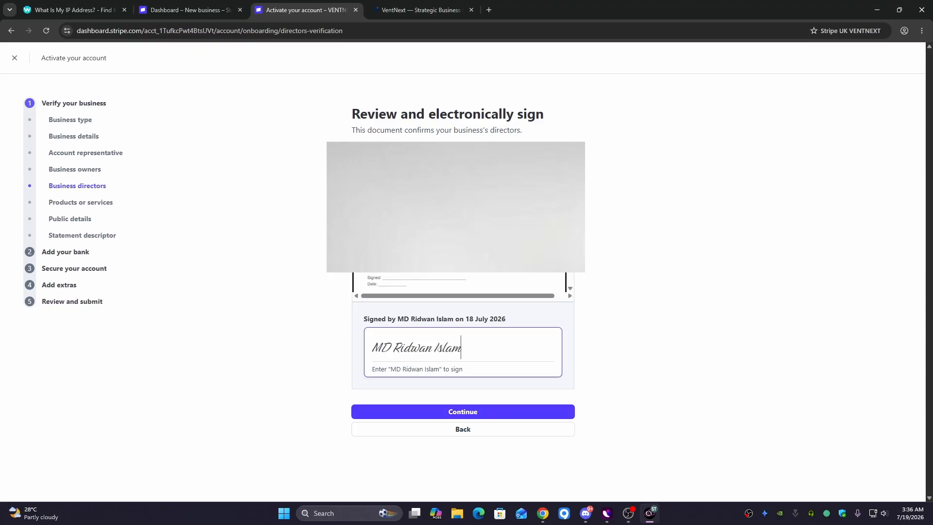
left_click(457, 410)
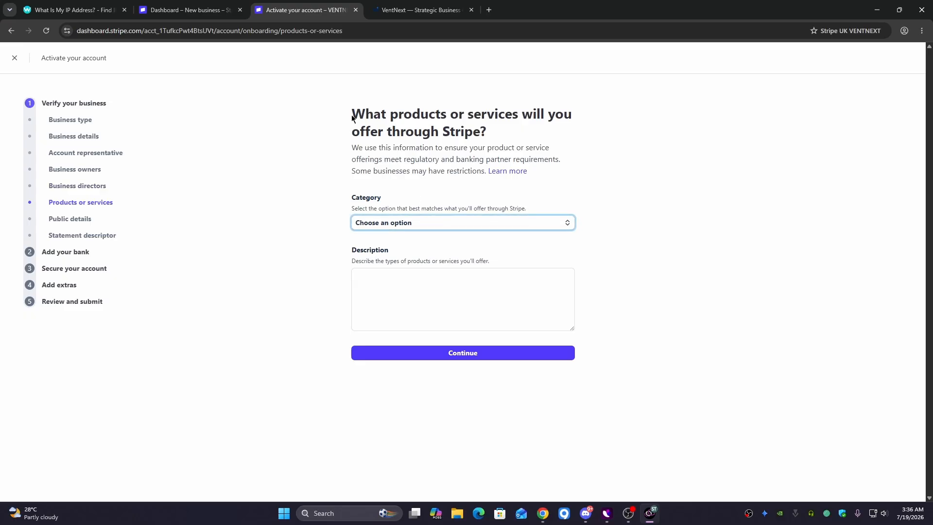
- Search 'consu' to set the category to Consulting services, then start a new tab at chat.openai.com
left_click_drag(352, 113, 578, 127)
left_click(443, 227)
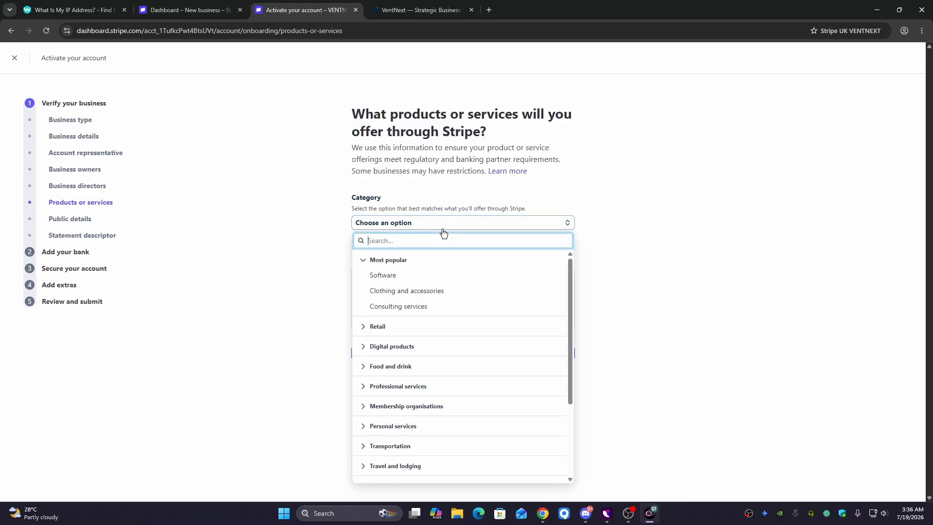
type("consu")
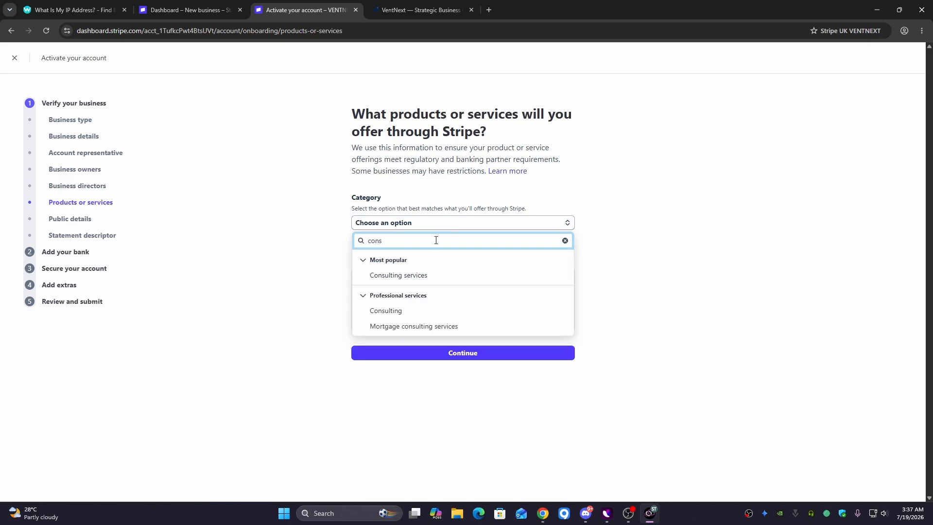
left_click(417, 272)
left_click(418, 287)
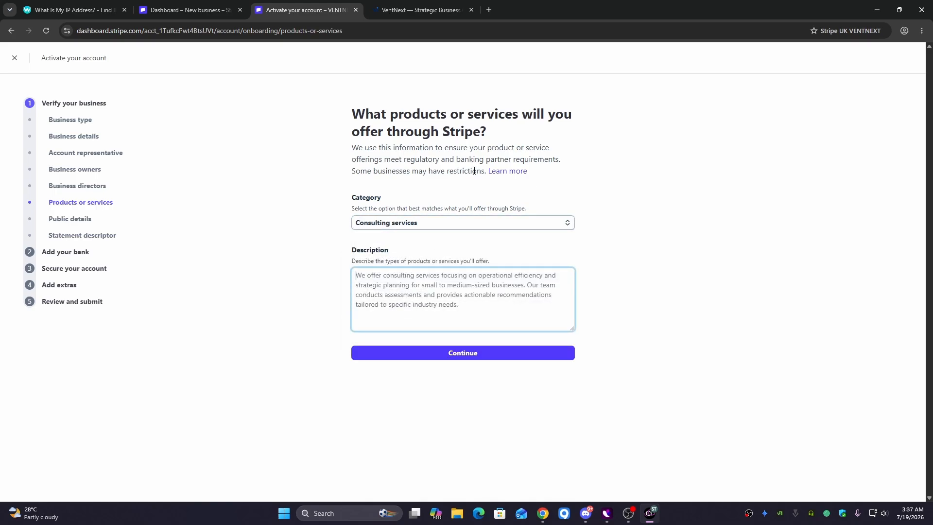
left_click(489, 10)
type("cha")
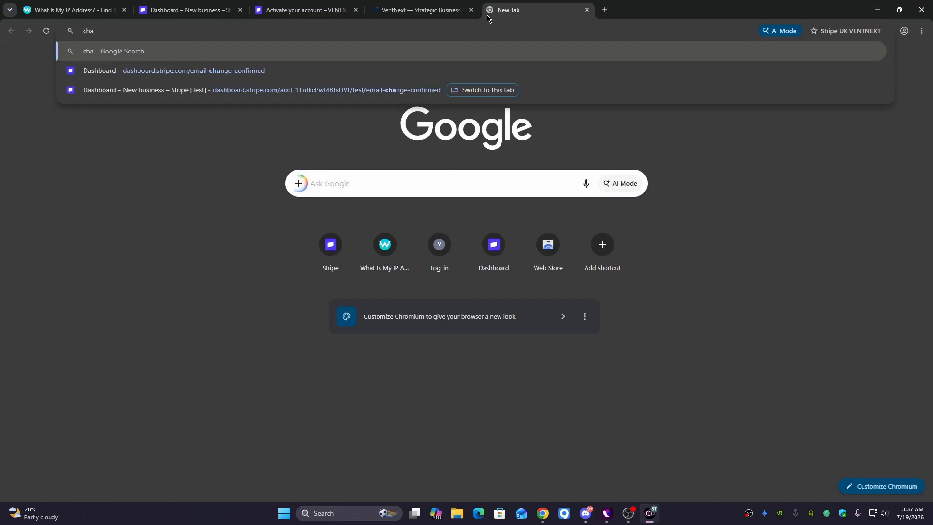
type("t.")
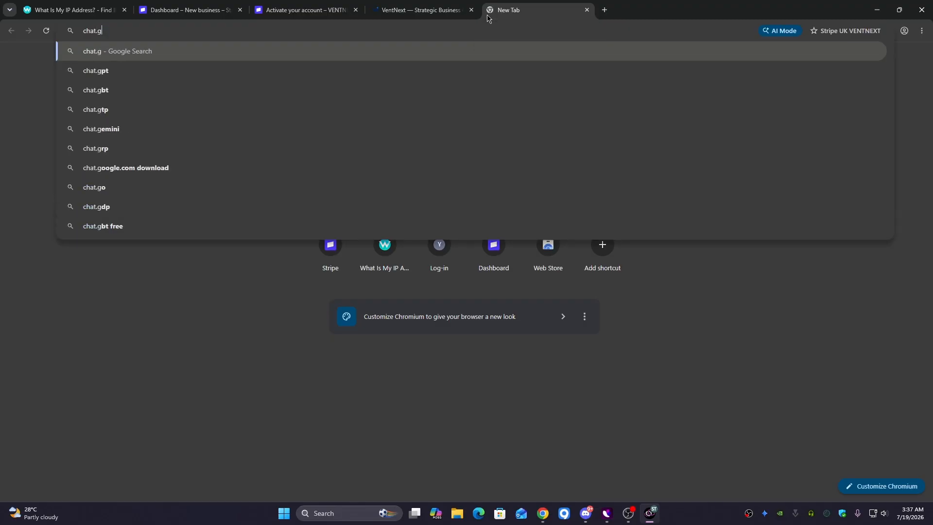
type("op")
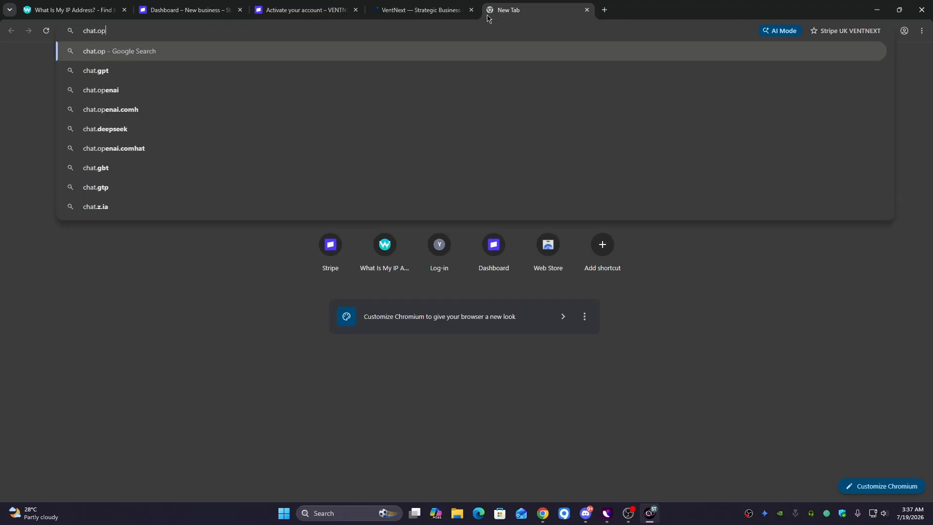
type("enai.com")
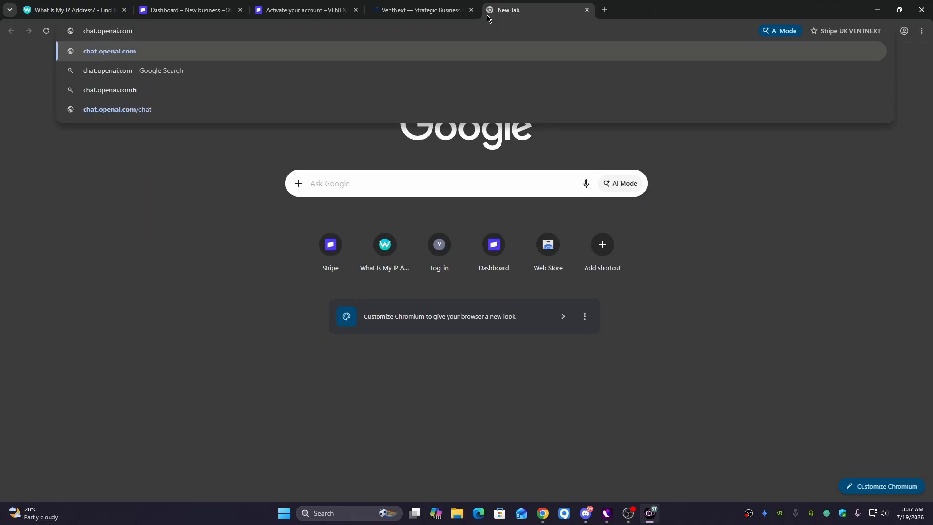
- Ask ChatGPT to make a description about the VentNext website's consulting services
key("Return")
left_click(478, 13)
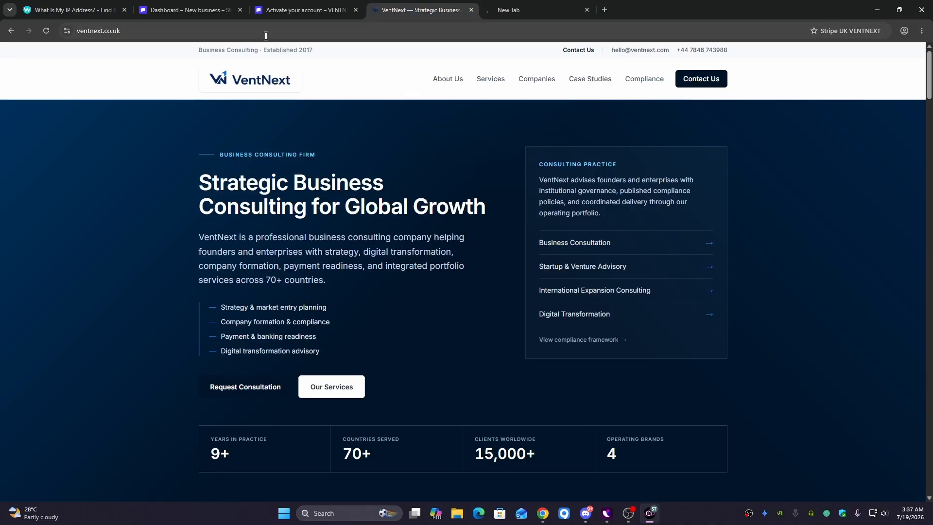
left_click(490, 15)
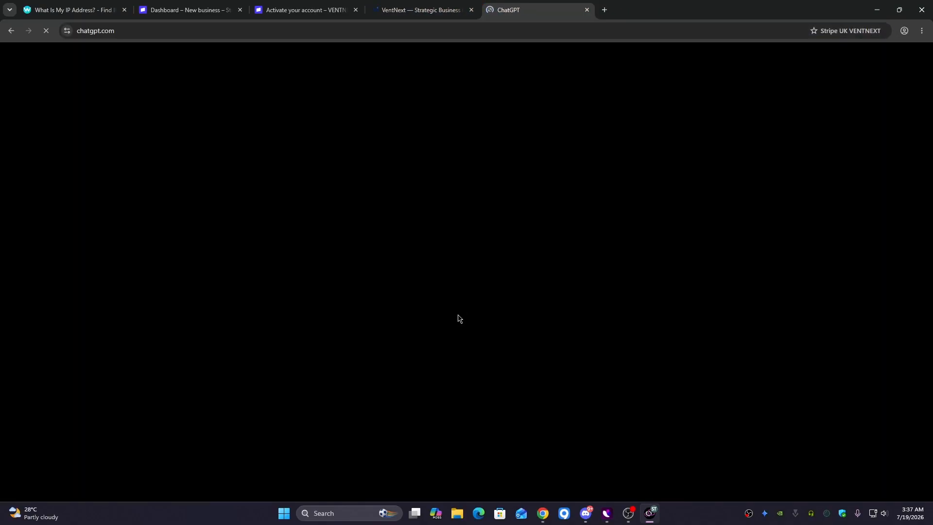
type("make an ")
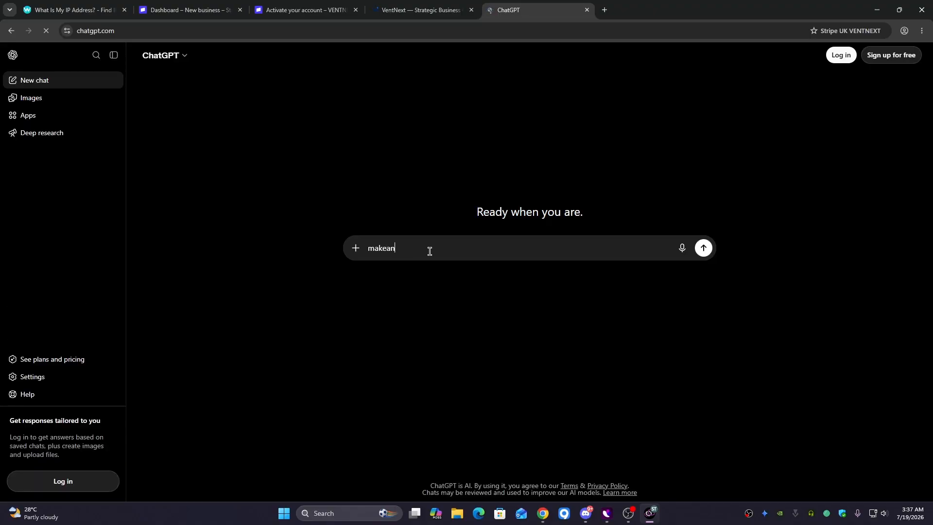
type("d")
key("BackSpace")
type("description about")
type("https://ventnext.co.uk/")
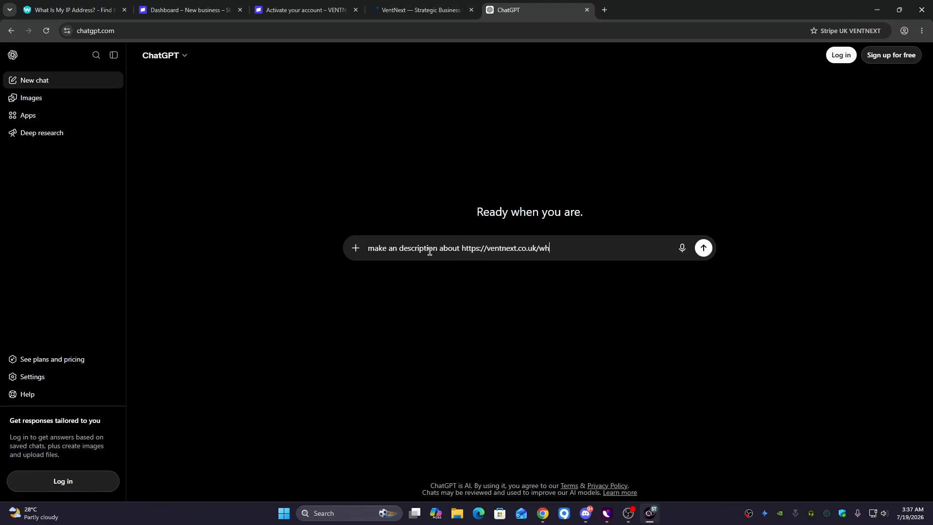
type("()")
type("consultin")
type("g services")
key("Return")
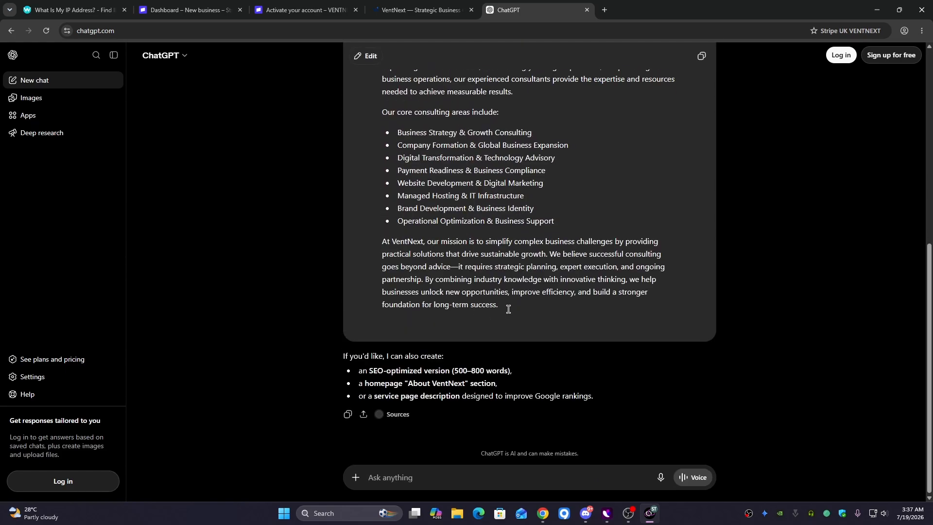
- Copy ChatGPT's reply and paste it into Stripe's Description box
left_click_drag(506, 307, 384, 129)
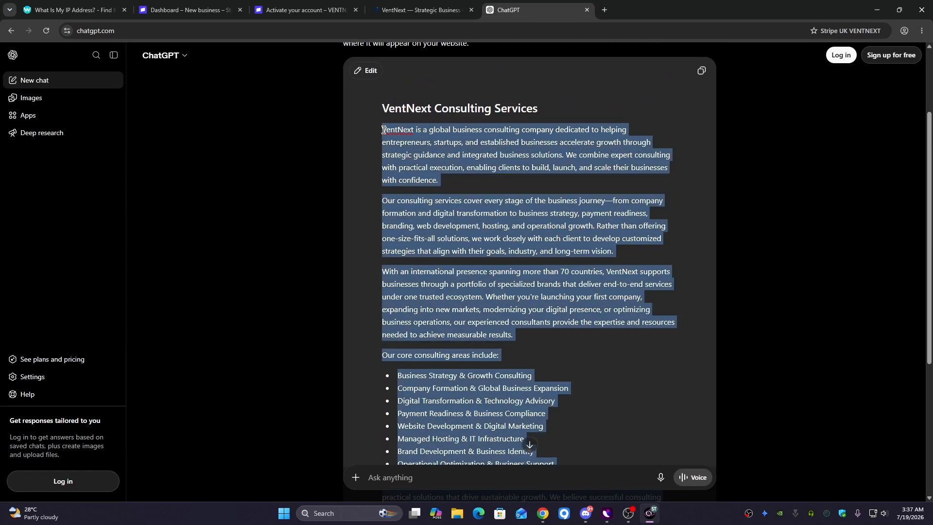
left_click(418, 9)
left_click(342, 7)
left_click(408, 304)
key("ctrl+v")
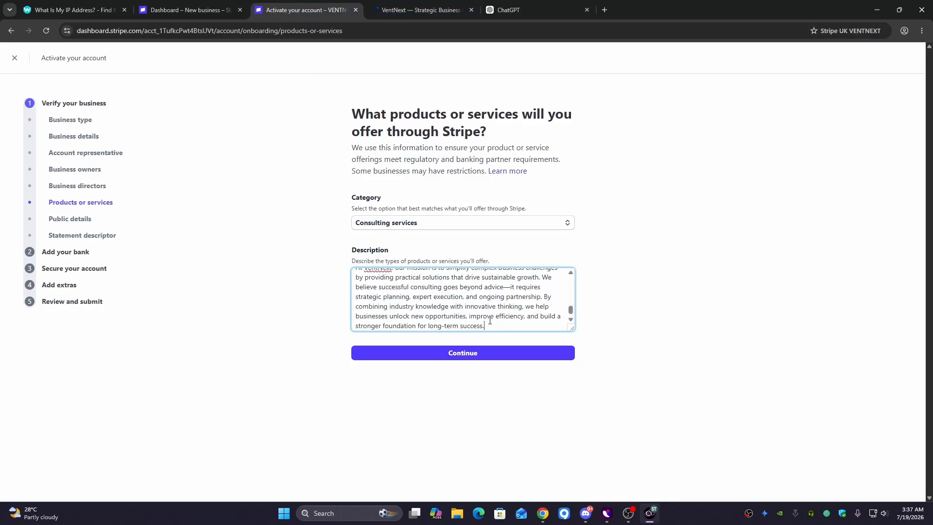
- Submit the products and services details, then confirm the customer support details
left_click(470, 354)
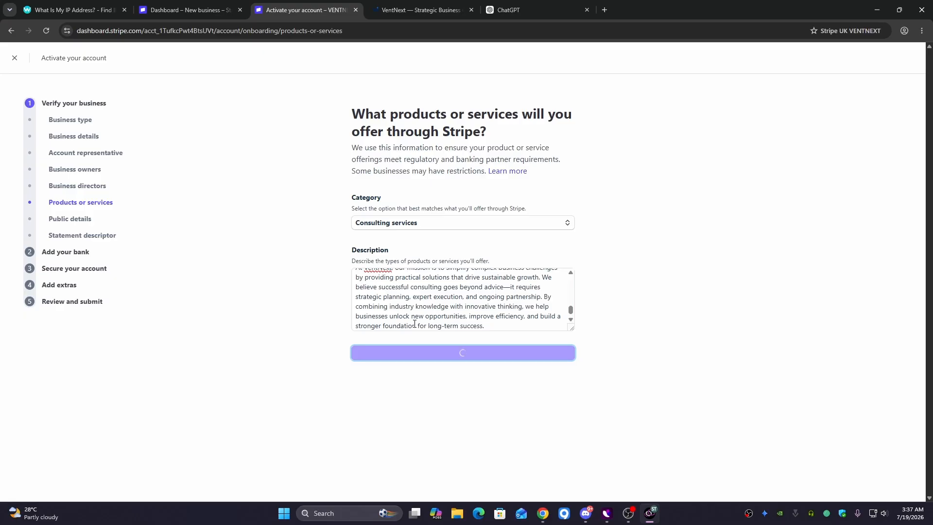
left_click(510, 10)
left_click(326, 268)
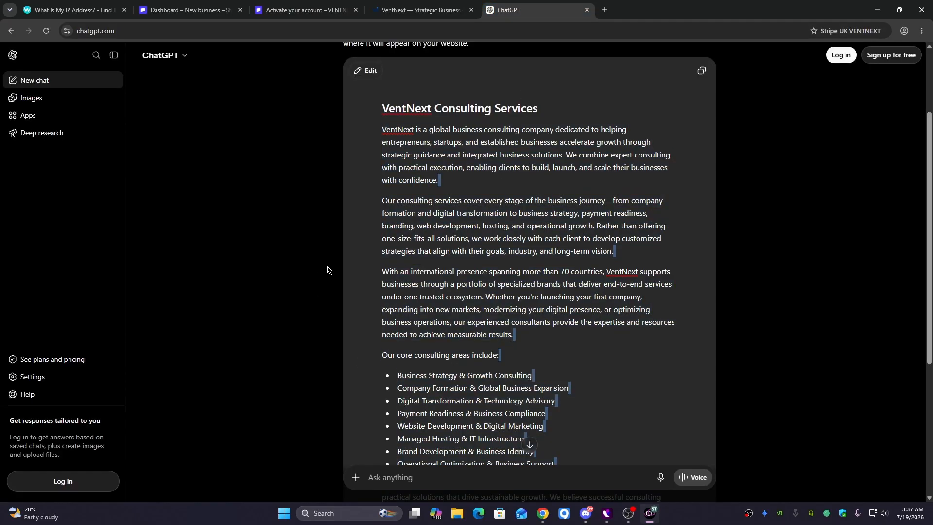
left_click_drag(383, 131, 533, 369)
left_click(421, 10)
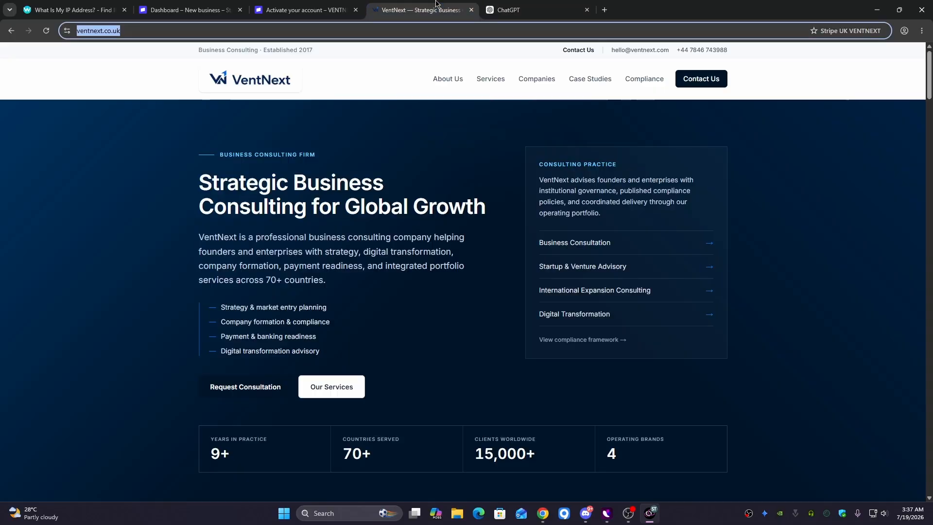
left_click(340, 6)
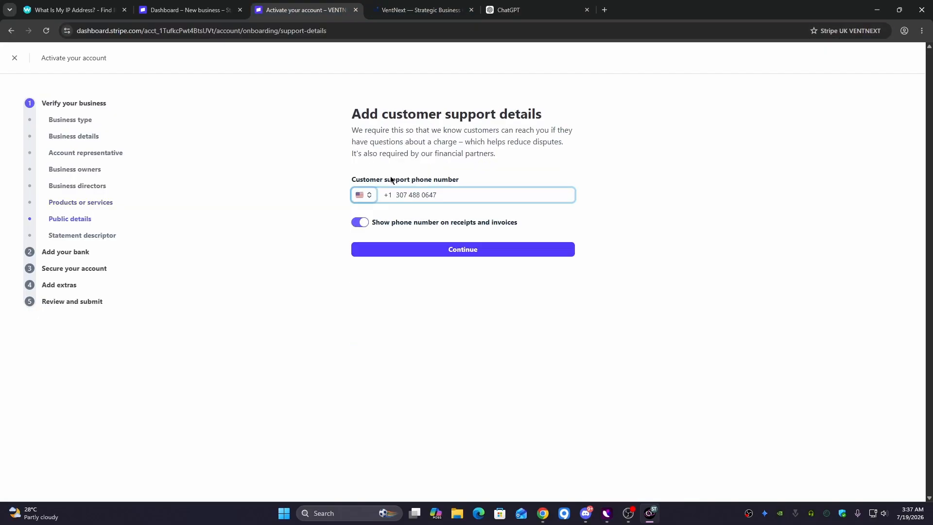
left_click(430, 251)
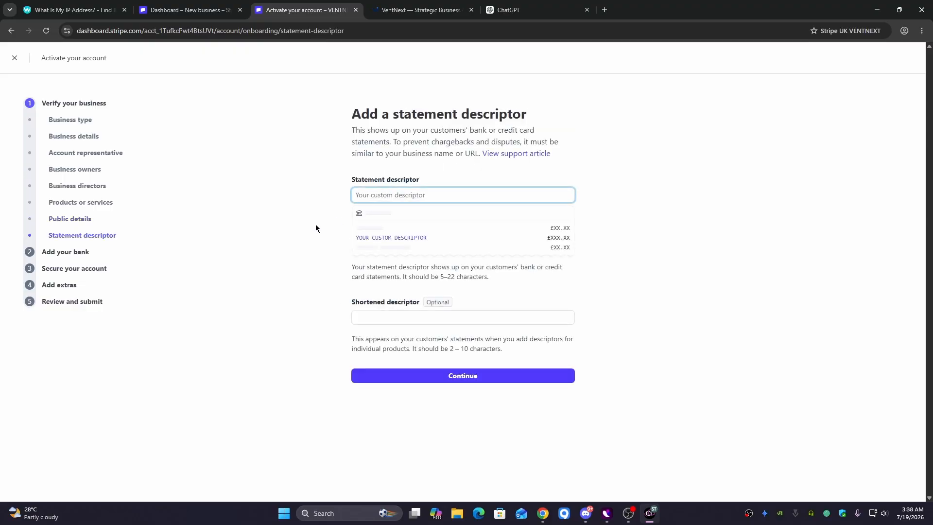
- Enter VENTNEXT as both the statement descriptor and the shortened descriptor, then continue
left_click(390, 196)
type("VENTNEXT")
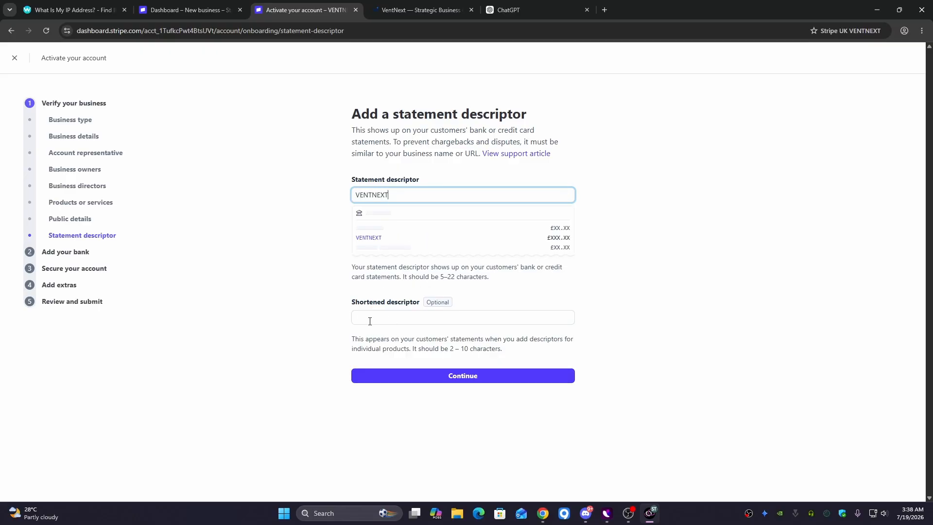
left_click(370, 320)
type("Ven")
key("BackSpace")
key("BackSpace")
key("BackSpace")
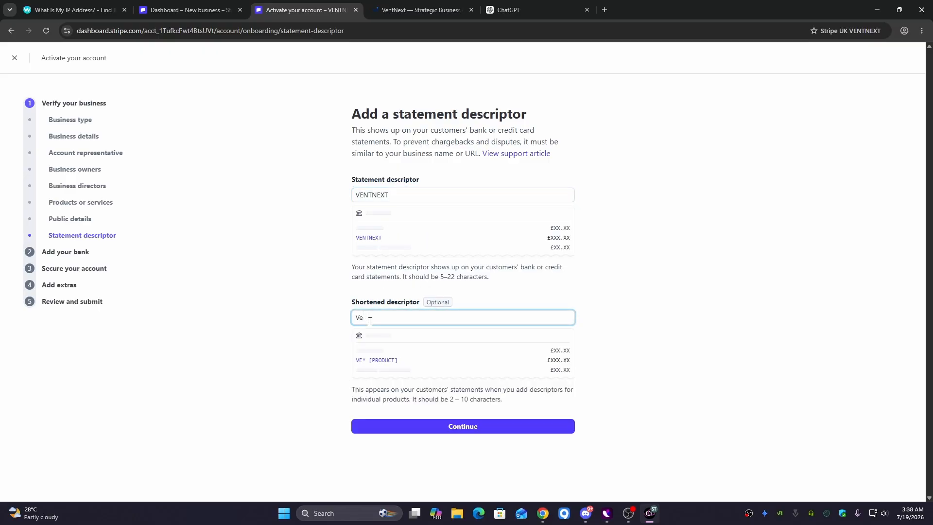
type("VENTNEXT")
left_click(439, 429)
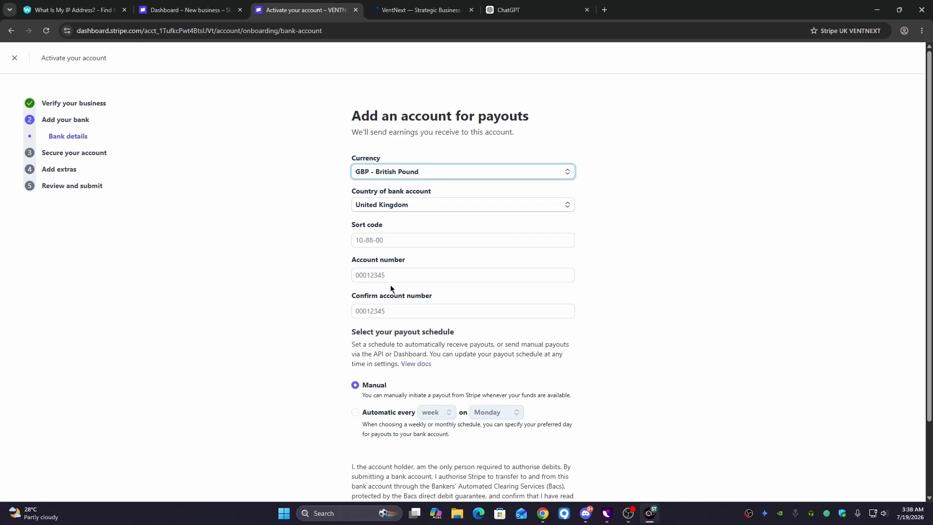
- Enter the bank sort code for the GBP payout account
left_click_drag(348, 118, 537, 123)
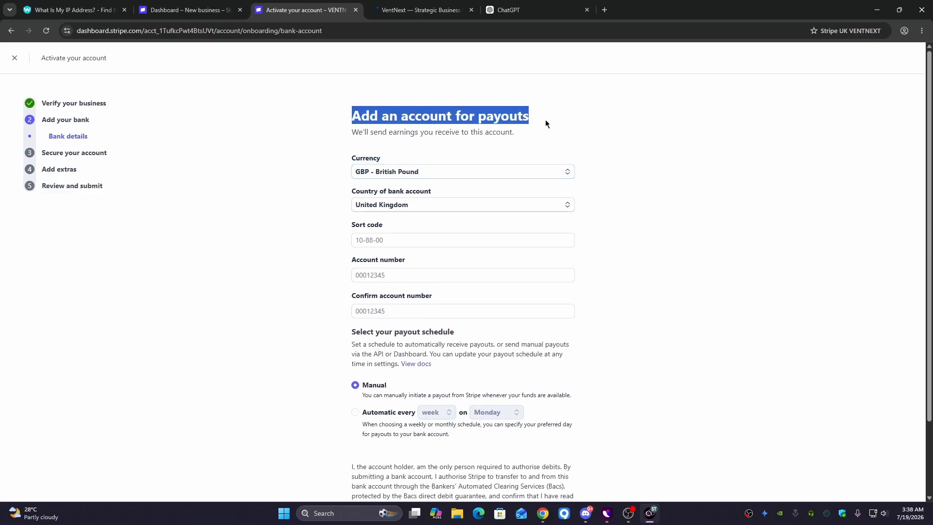
scroll(568, 208, "down", 2)
scroll(629, 275, "up", 2)
left_click(410, 236)
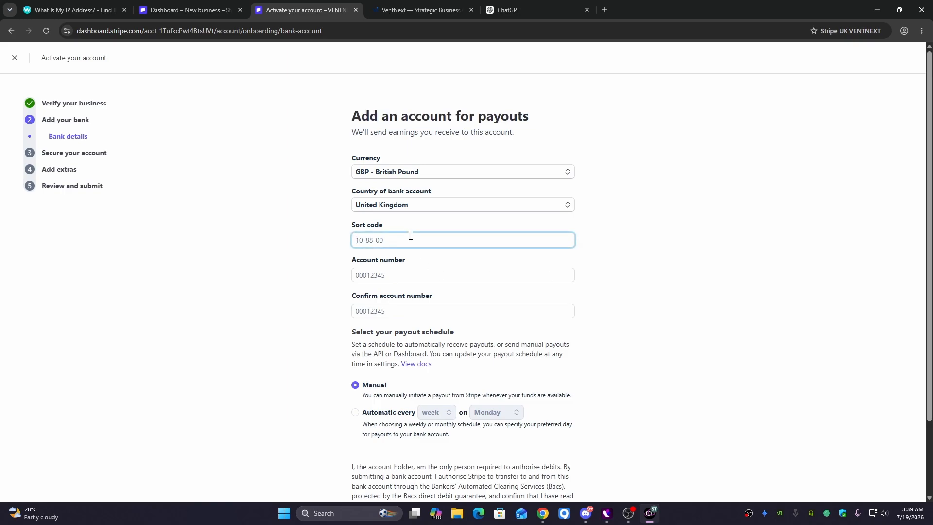
type("04")
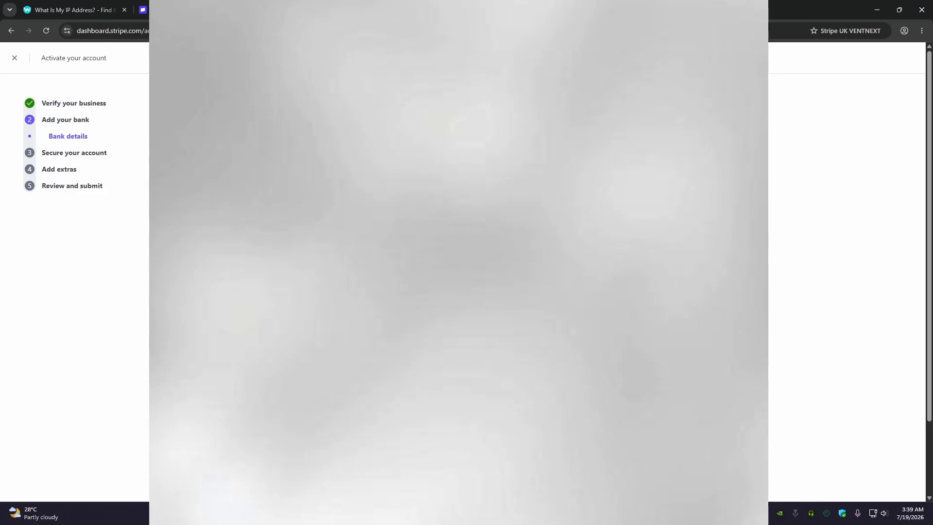
- Set payouts to an automatic schedule every day
scroll(847, 273, "down", 3)
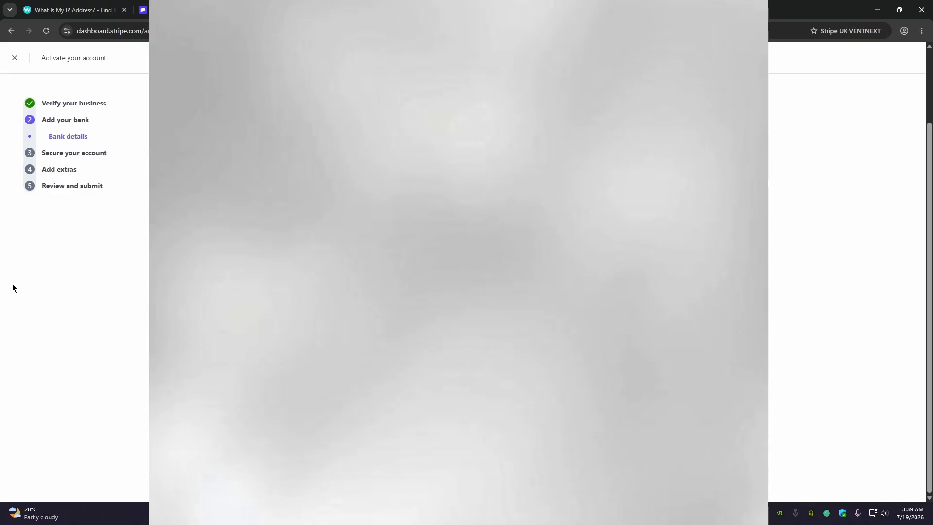
left_click_drag(389, 389, 399, 156)
left_click_drag(408, 364, 413, 100)
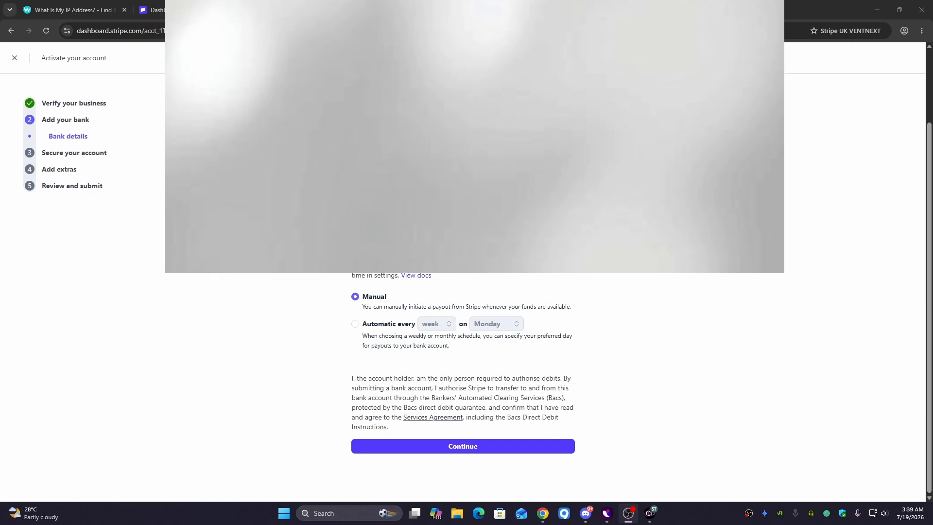
left_click(355, 324)
left_click(432, 324)
left_click(439, 340)
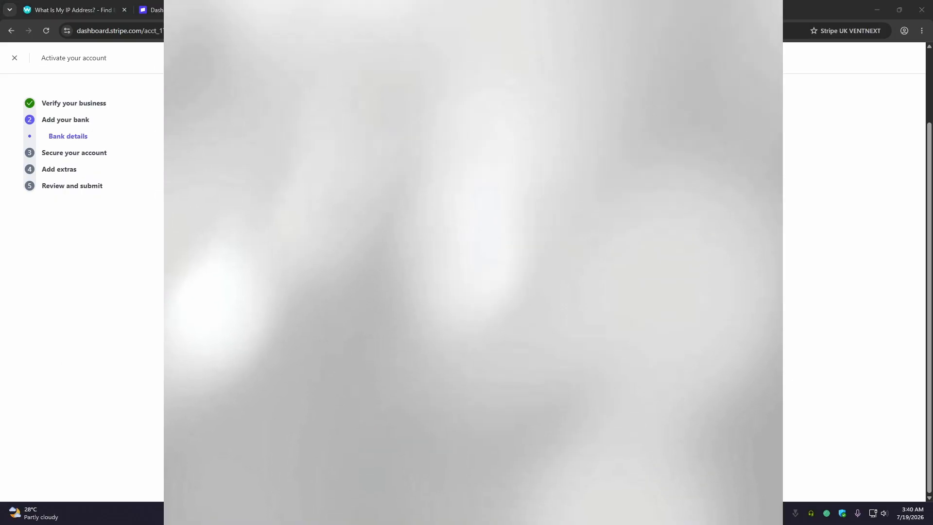
key("alt+Tab")
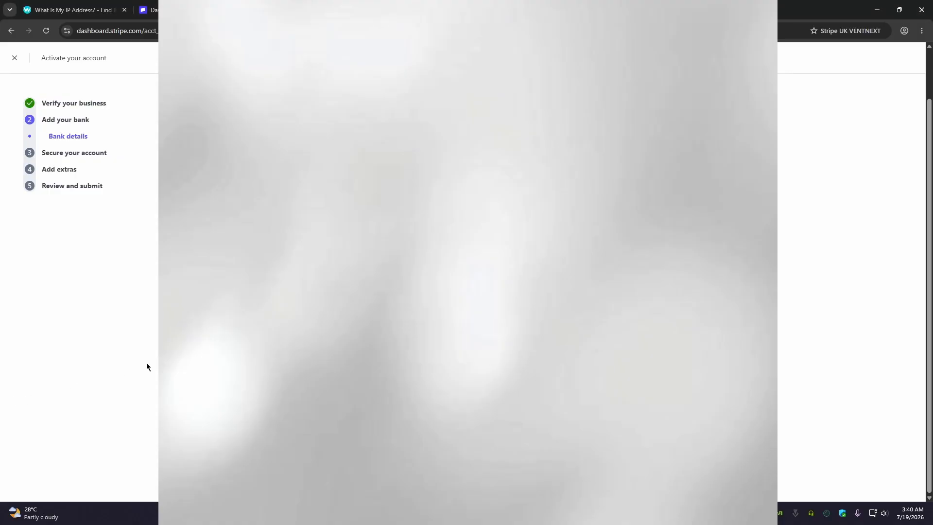
scroll(147, 367, "up", 3)
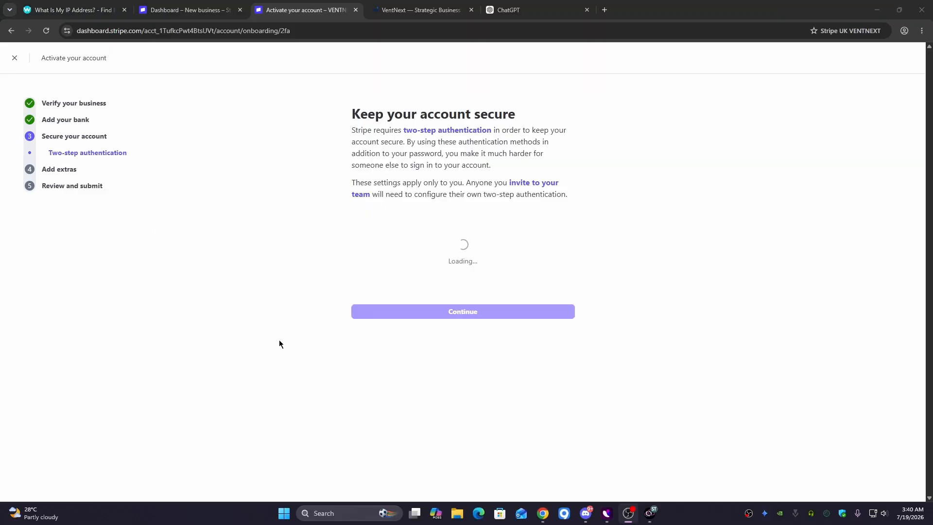
- Set up an authenticator app for two-step authentication, then continue to the optional tax collection page
left_click(478, 409)
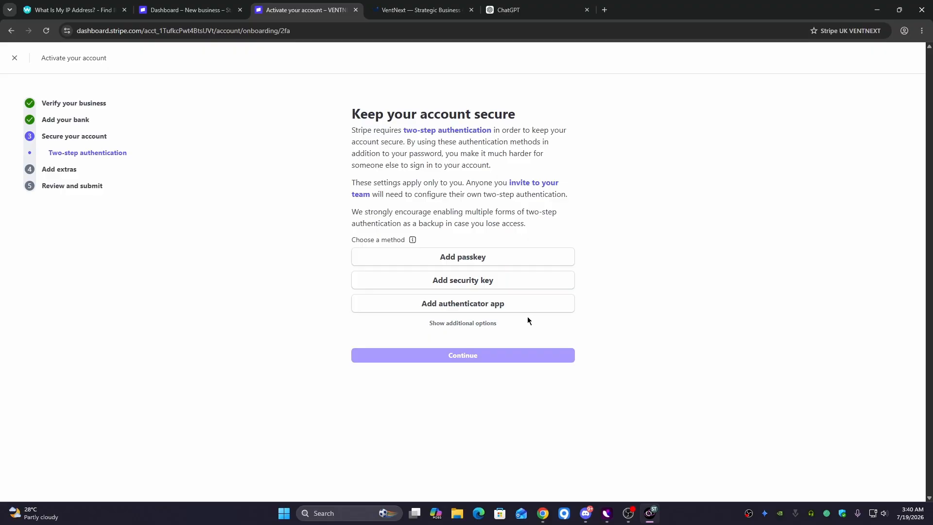
left_click(494, 311)
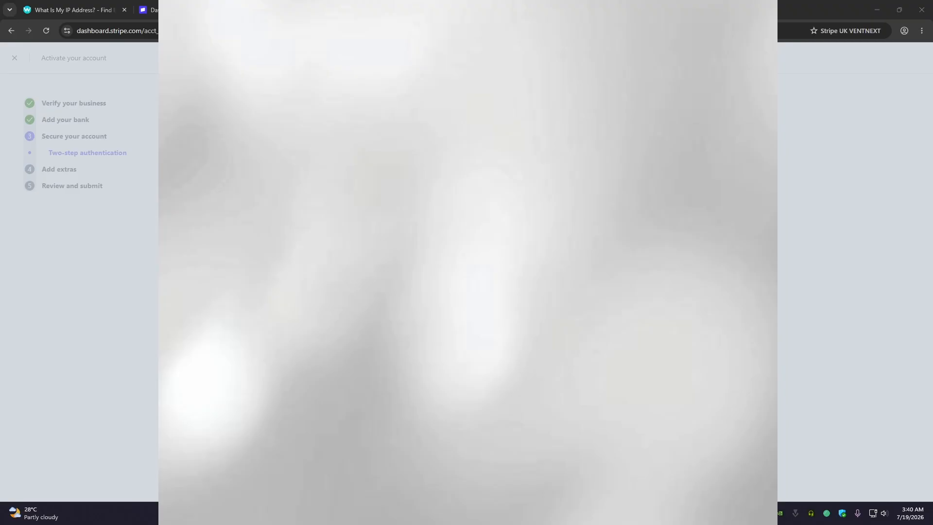
key("alt+Tab")
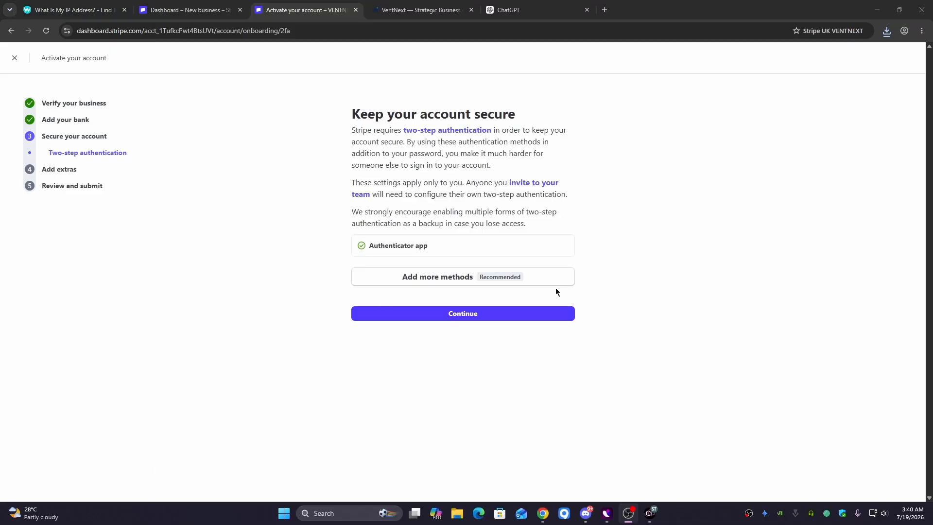
left_click(566, 314)
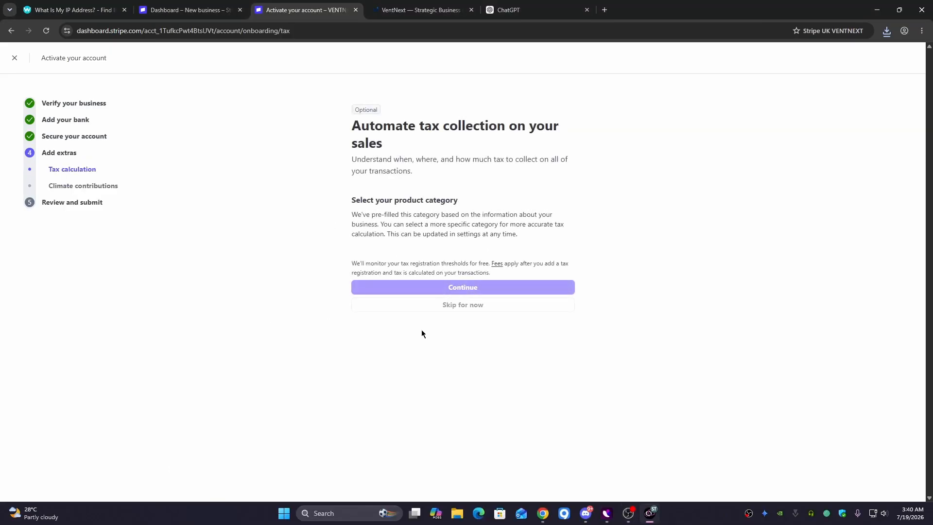
- Search 'cons' to set the product tax category to Consulting Services, then decline climate contributions
left_click_drag(351, 125, 381, 144)
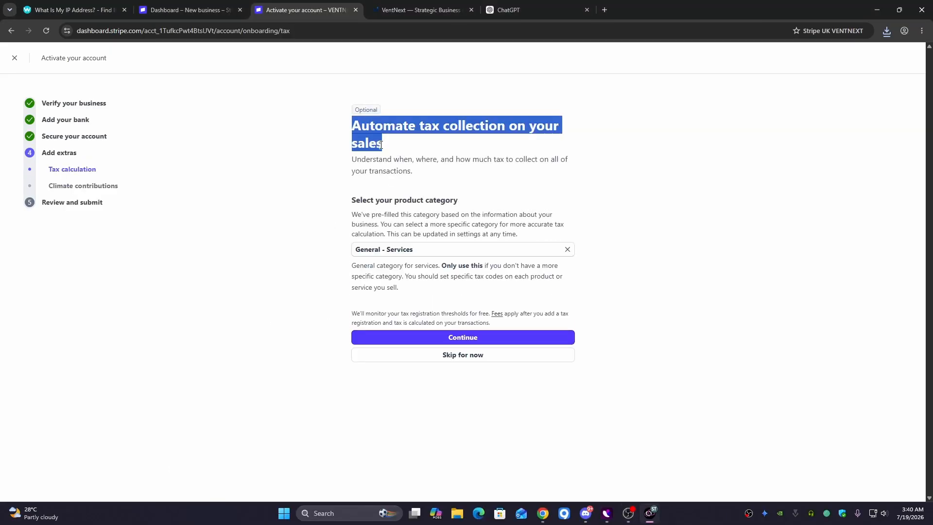
left_click(397, 250)
type("cons")
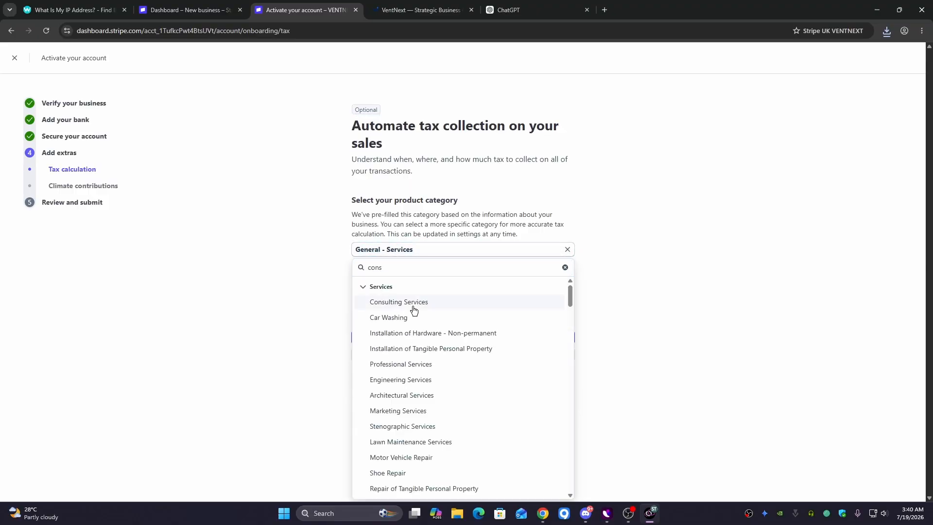
left_click(413, 308)
left_click(430, 325)
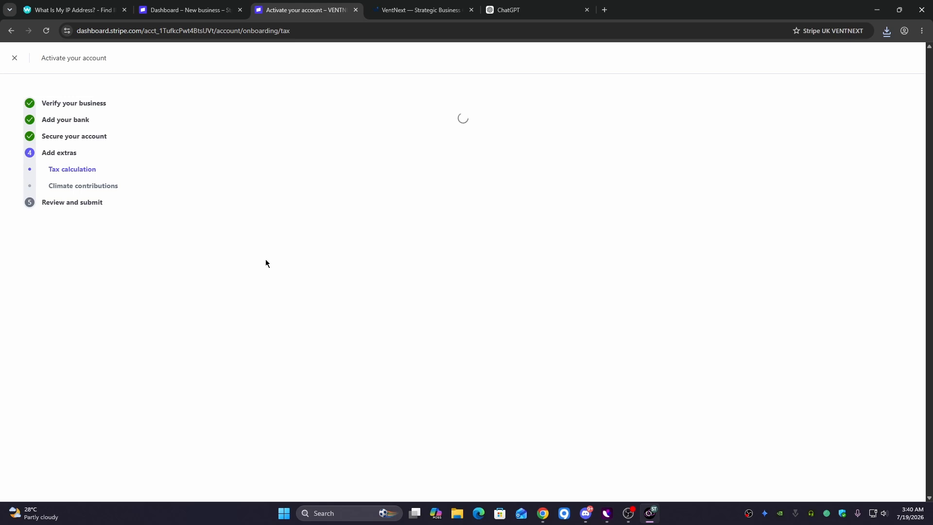
scroll(423, 250, "down", 1)
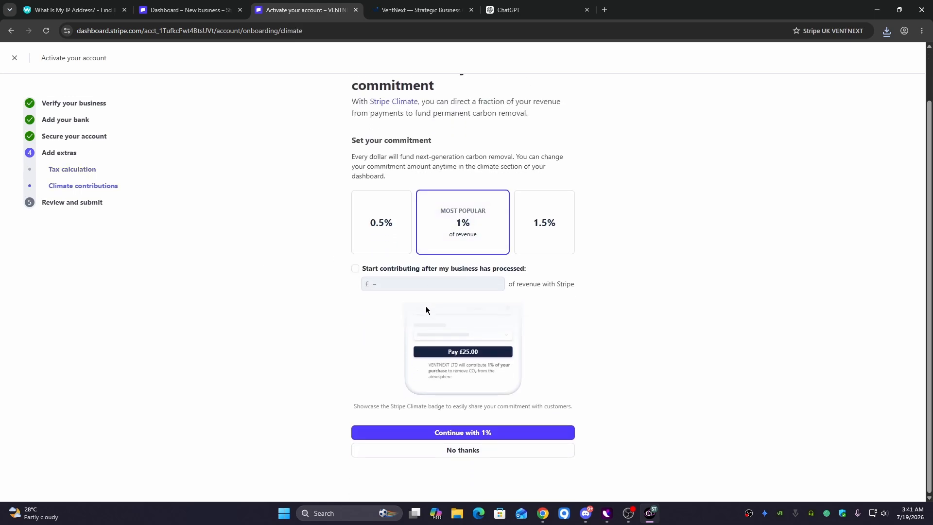
left_click(404, 449)
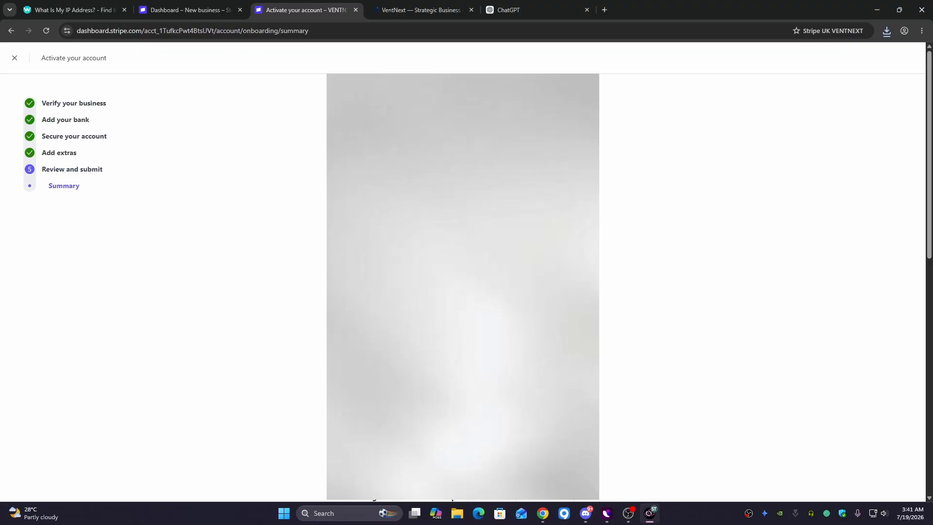
- Scroll up and down through the Review and submit summary to check the activation details
scroll(418, 336, "down", 10)
scroll(463, 287, "up", 10)
scroll(705, 287, "down", 3)
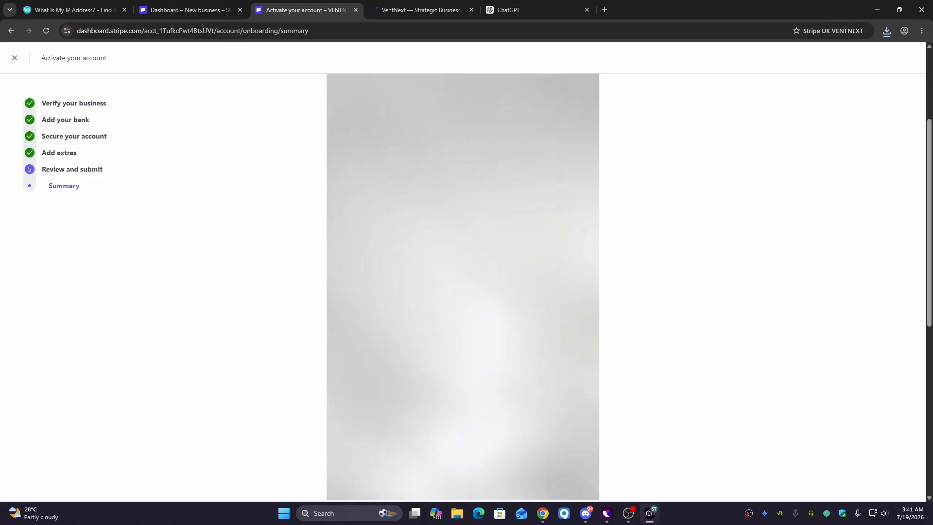
scroll(705, 287, "down", 10)
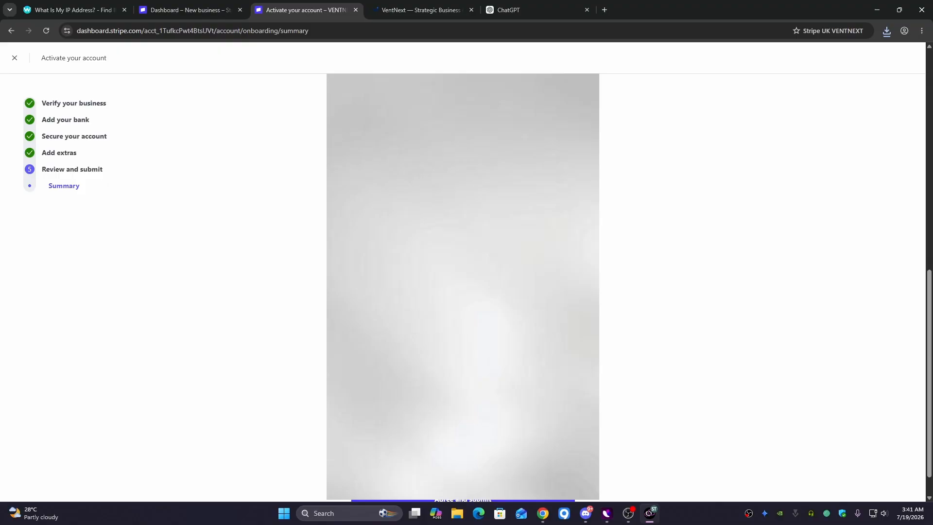
scroll(705, 286, "down", 2)
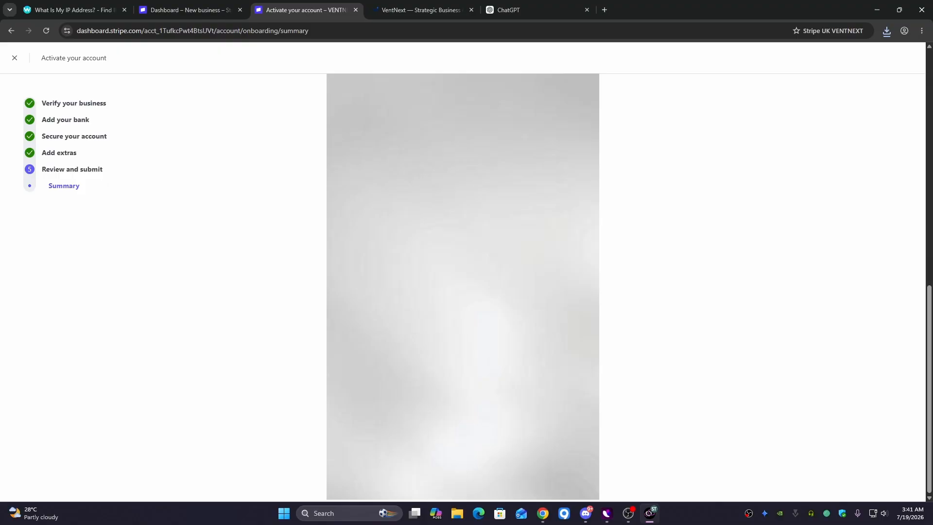
scroll(705, 287, "up", 3)
scroll(705, 286, "up", 5)
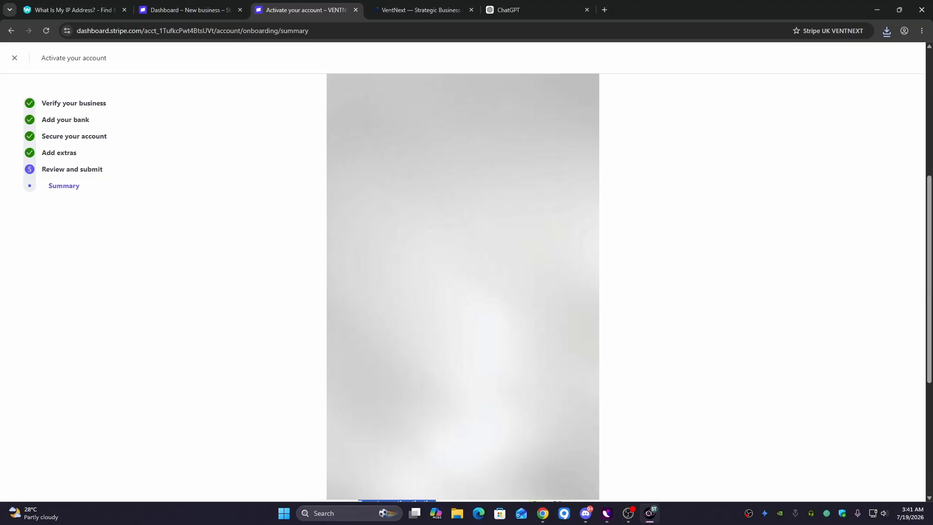
scroll(705, 287, "up", 10)
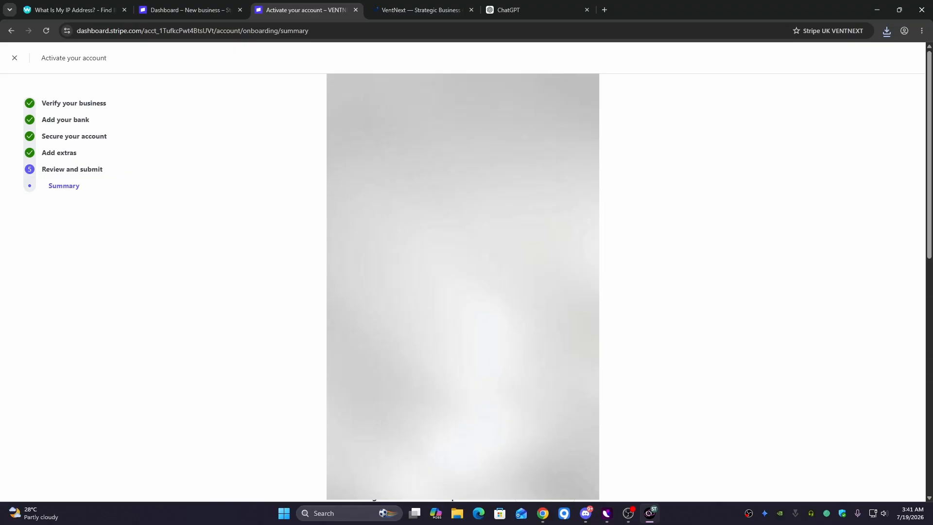
scroll(616, 259, "down", 15)
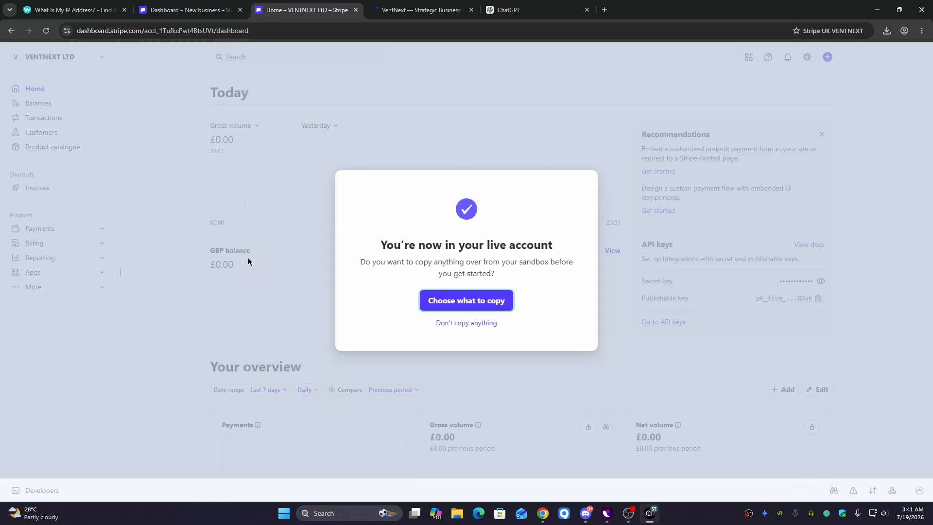
- Skip copying sandbox data and create the public Stripe profile with the handle ventnextltd
left_click(462, 321)
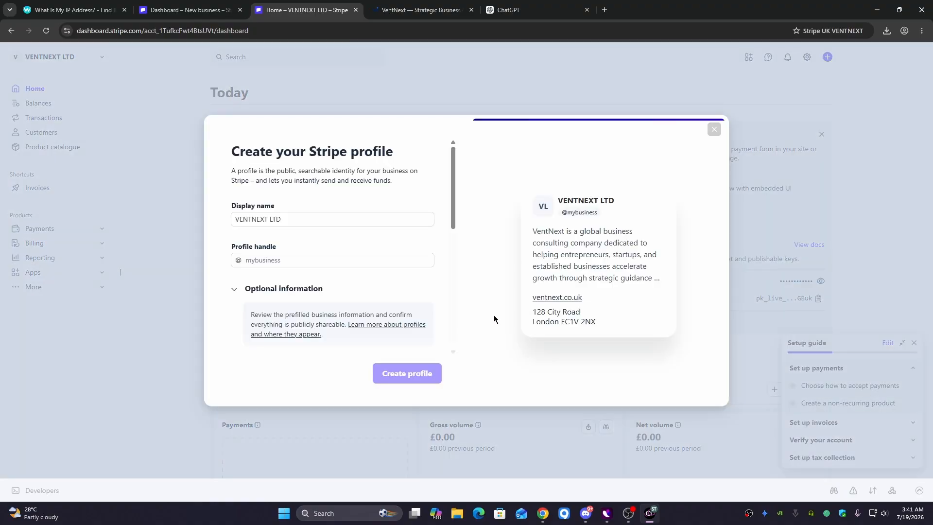
left_click(263, 260)
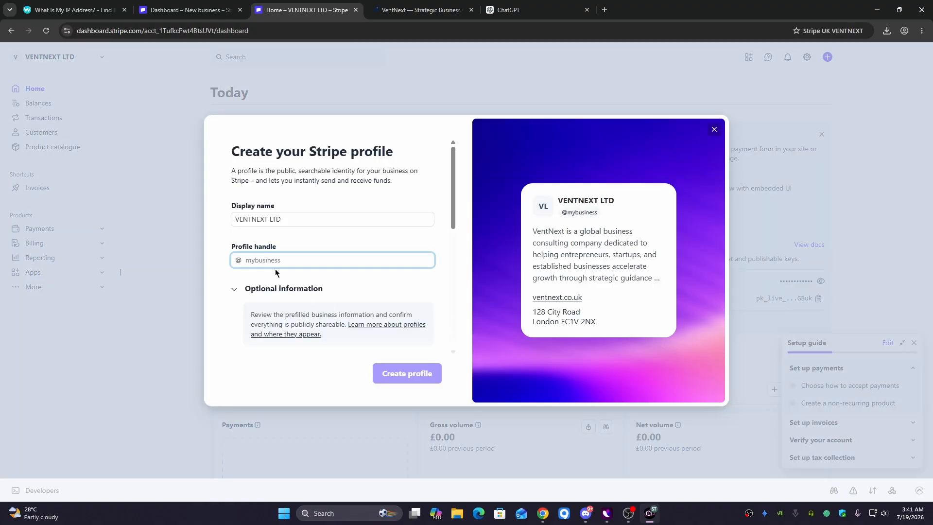
type("ventnextltd")
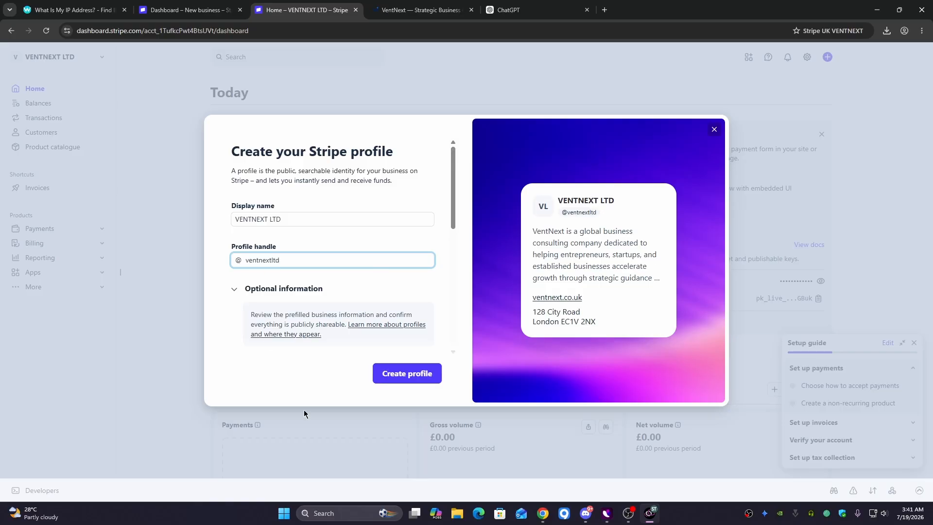
left_click(393, 379)
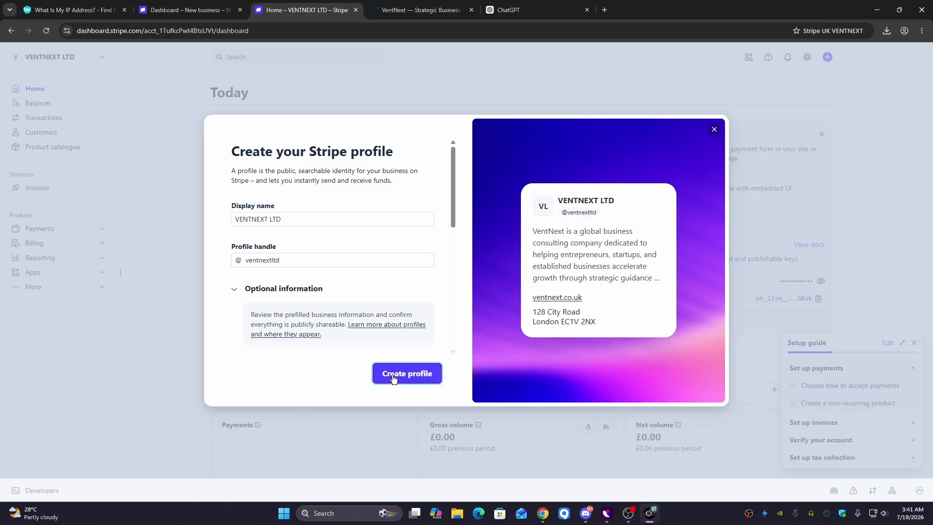
left_click(393, 379)
- Finish the profile dialog and close it to return to the live Home dashboard
left_click(311, 259)
left_click(413, 380)
left_click(318, 220)
left_click(714, 129)
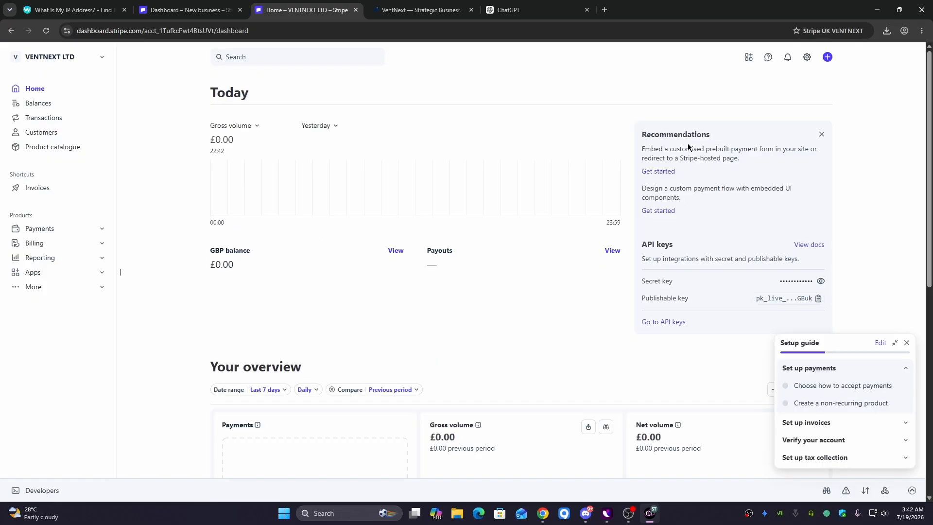
- Open Business settings' Account status tab and view the Completed and Active task lists
left_click(807, 58)
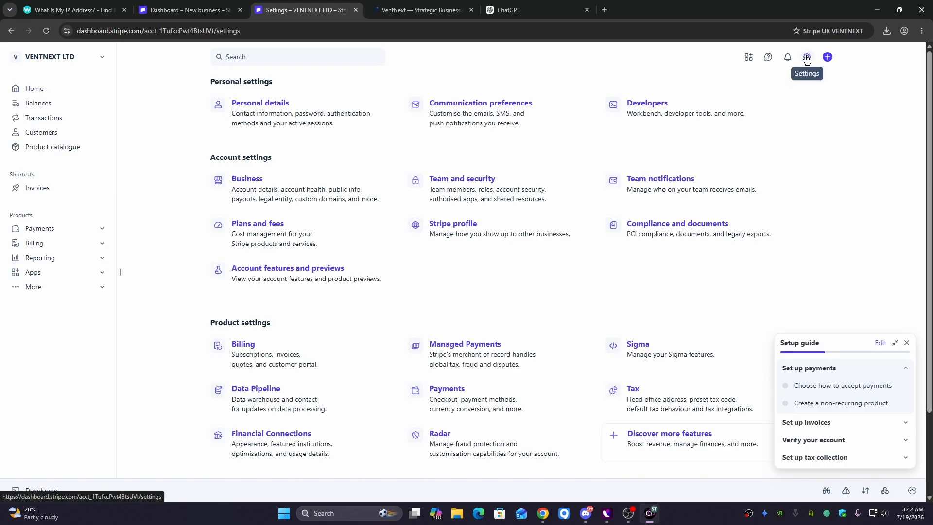
left_click(311, 178)
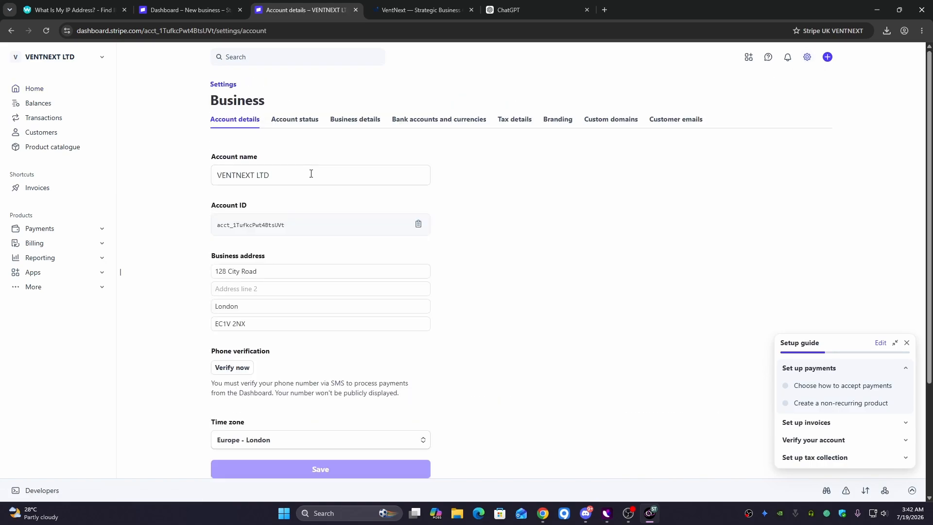
left_click(294, 121)
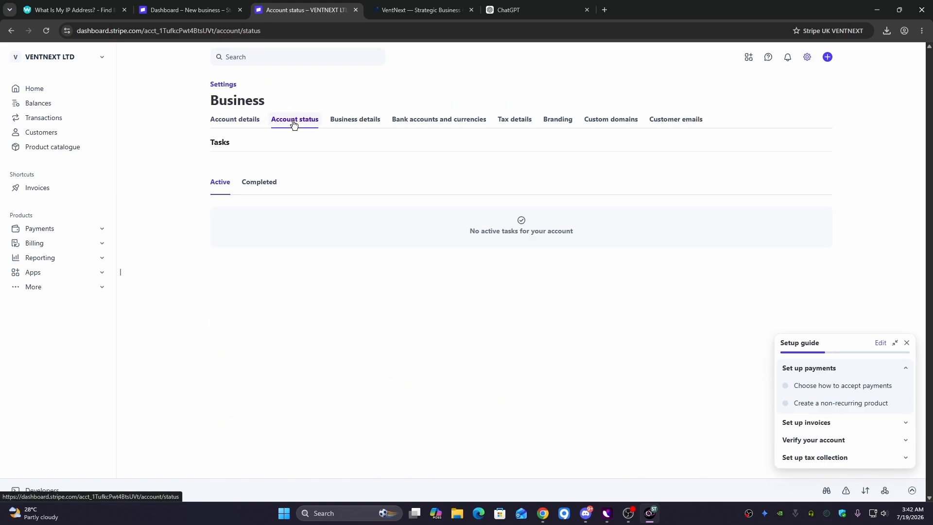
left_click(247, 188)
left_click(225, 188)
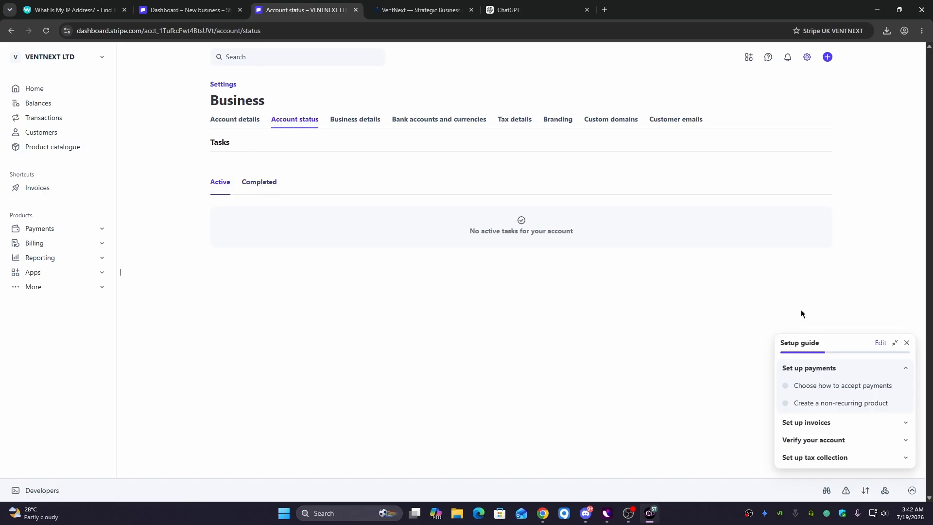
- Confirm the no active tasks message, dismiss the Setup guide, and reload the status page
left_click_drag(470, 231, 574, 231)
left_click(907, 344)
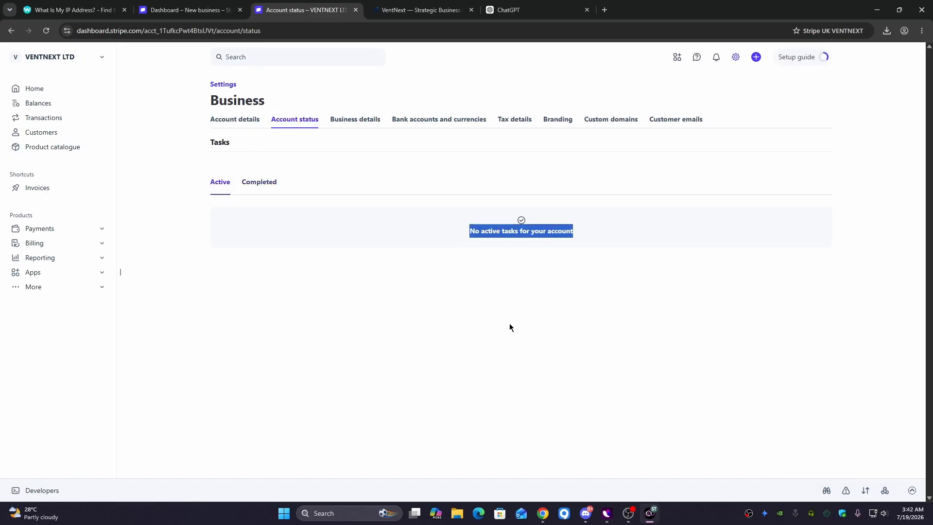
left_click(510, 327)
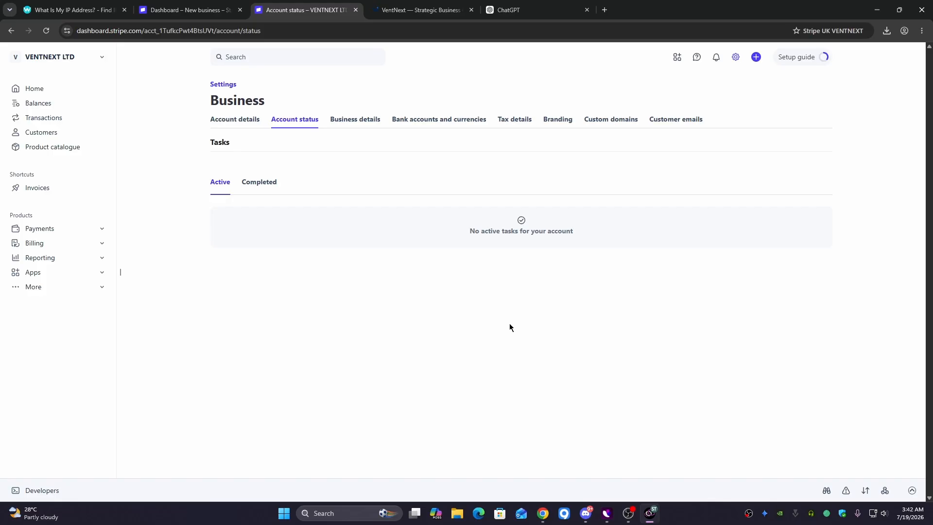
key("F5")
- Switch back to the Stripe Live slideshow window and advance to the next slide
mouse_move(543, 514)
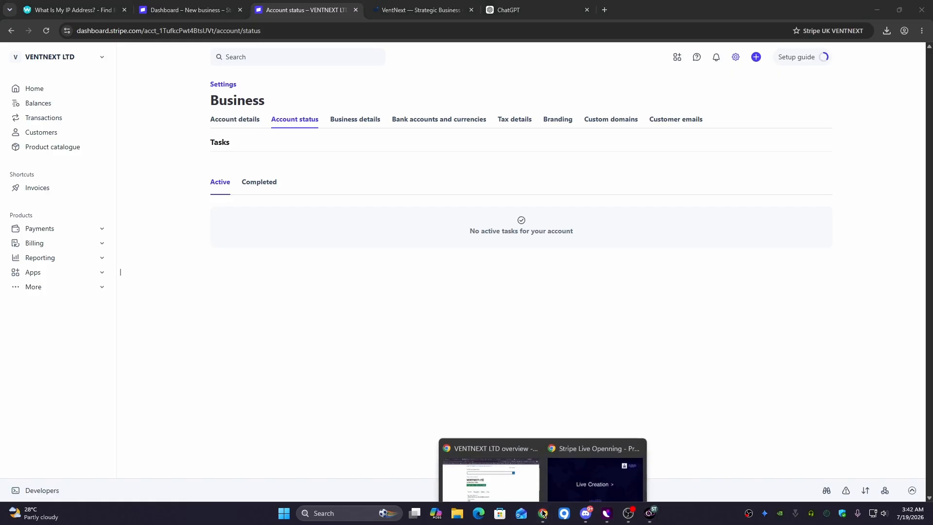
left_click(589, 469)
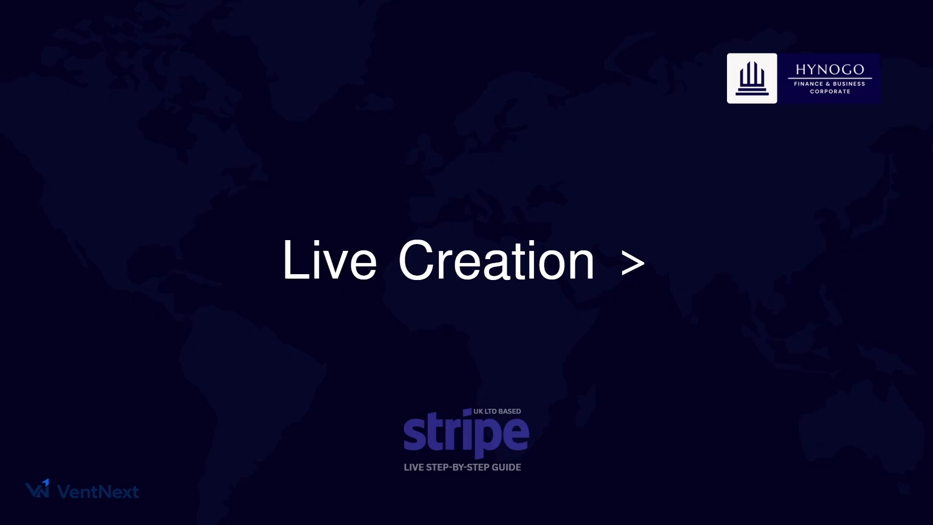
left_click(783, 274)
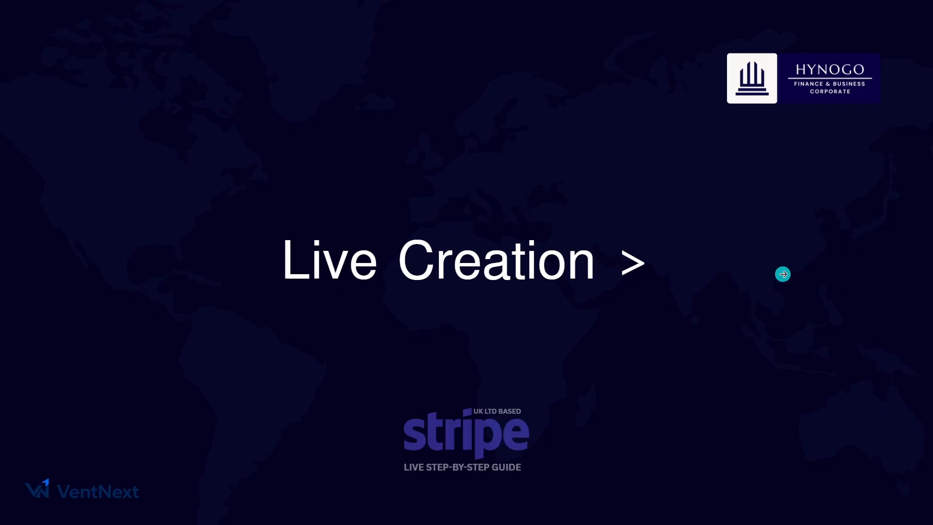